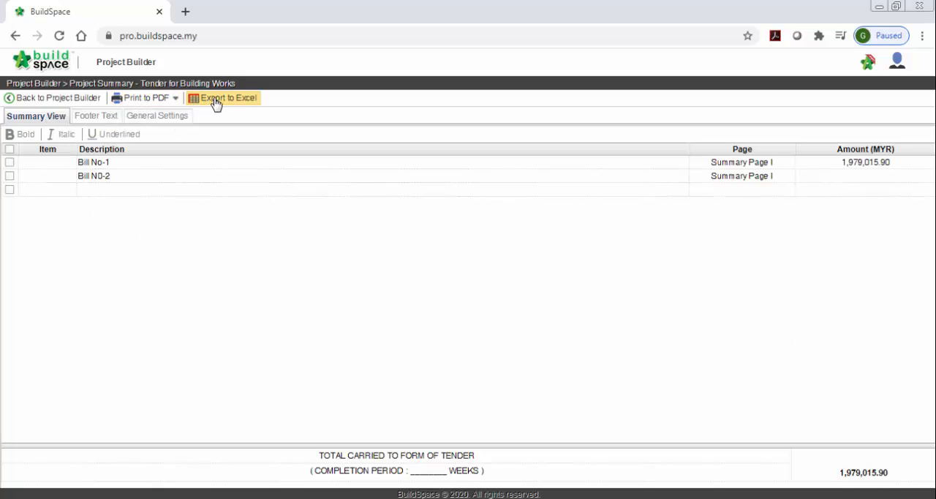
# Step: Generate the project summary PDF with price, review the tender summary down to the signature section and close it
pyautogui.click(165, 101)
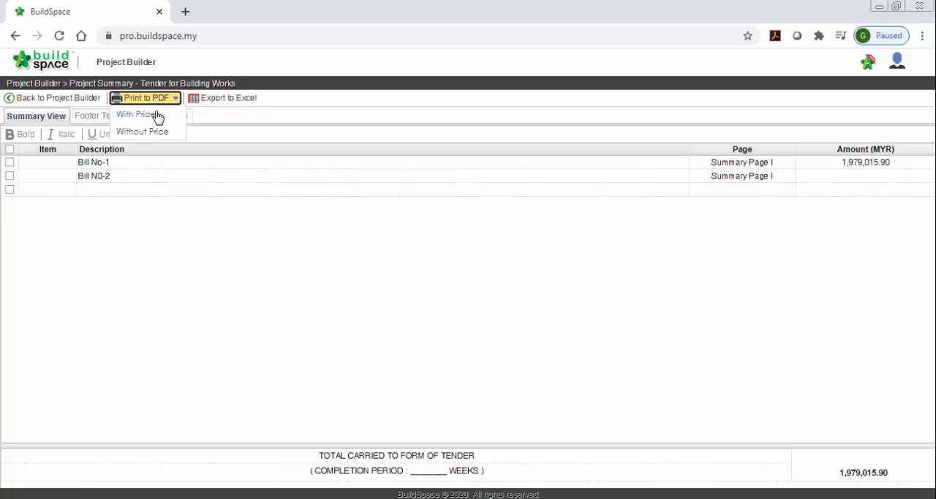
pyautogui.click(136, 118)
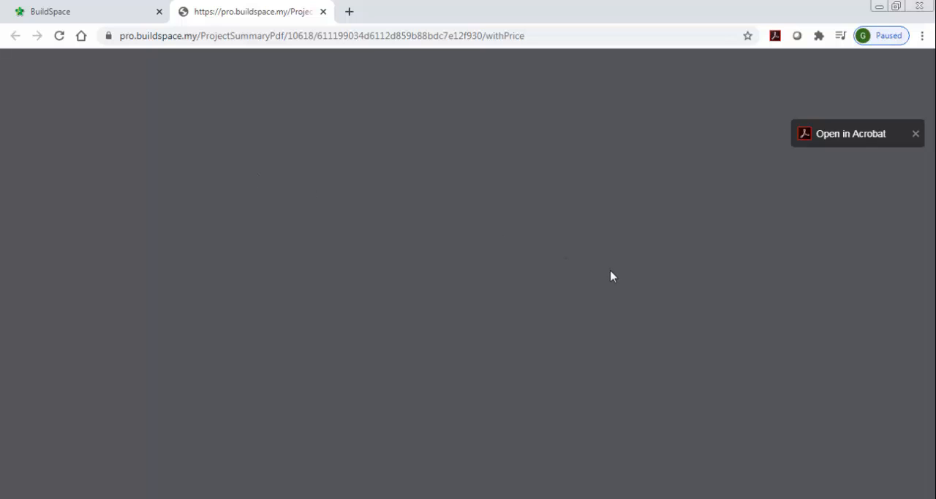
pyautogui.scroll(-5, 614, 247)
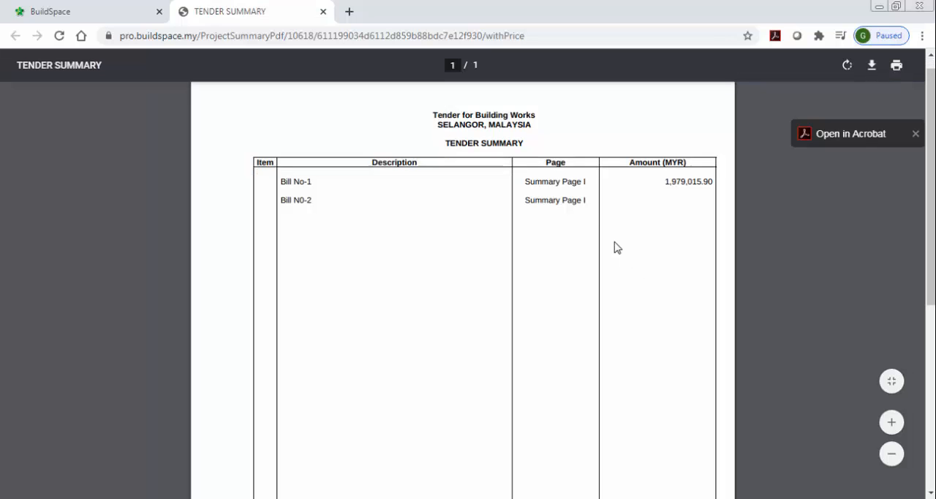
pyautogui.click(322, 11)
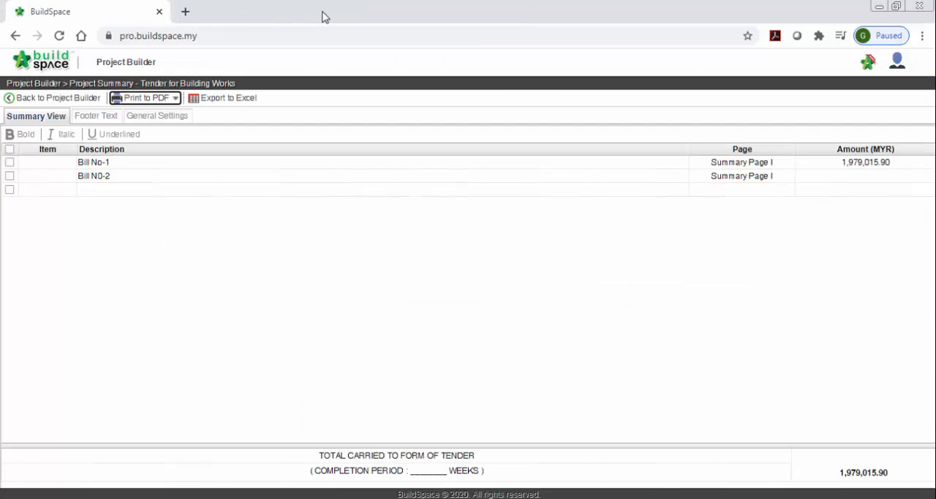
# Step: Return to the project breakdown of Tender for Building Works and open Bill No-1
pyautogui.click(59, 103)
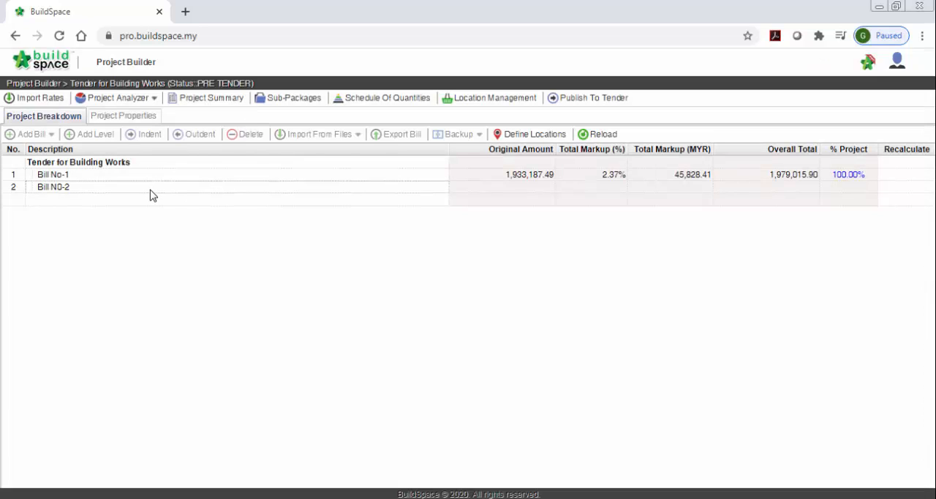
pyautogui.click(143, 180)
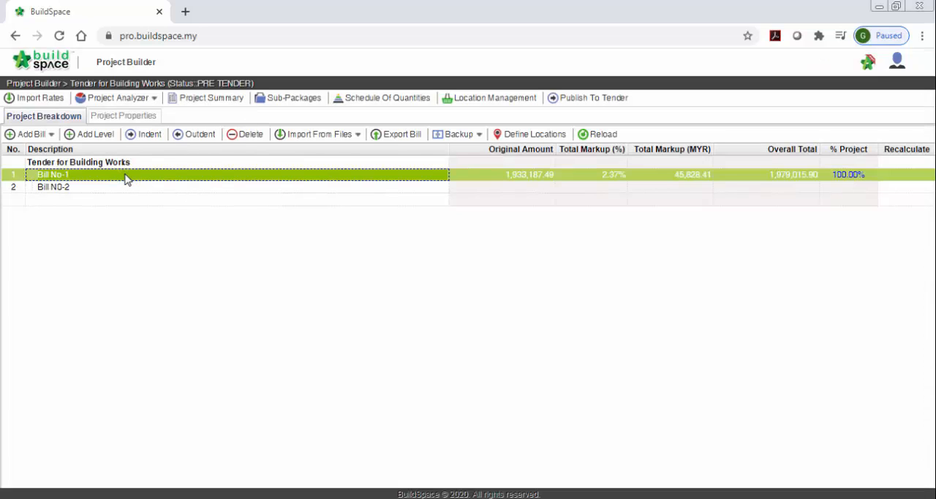
pyautogui.doubleClick(126, 180)
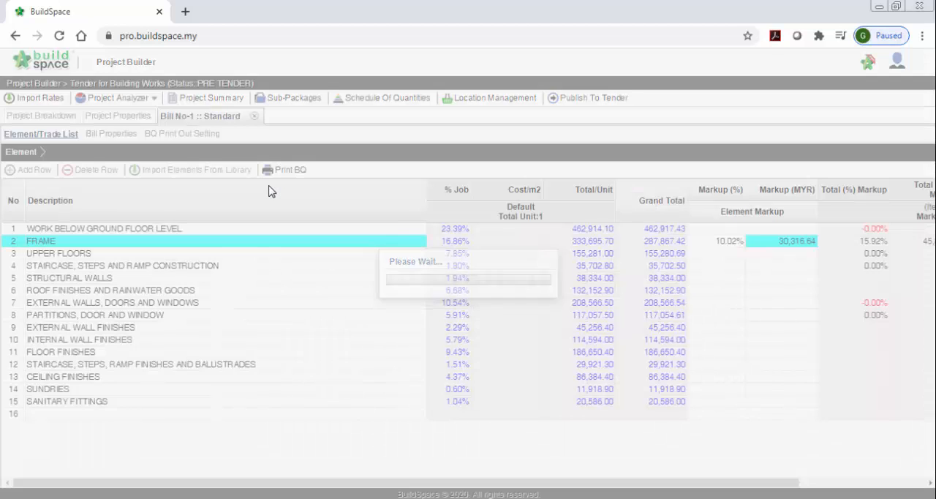
# Step: Print all elements of the Bill No-1 BQ to PDF, review its summary page and close the printout
pyautogui.click(284, 172)
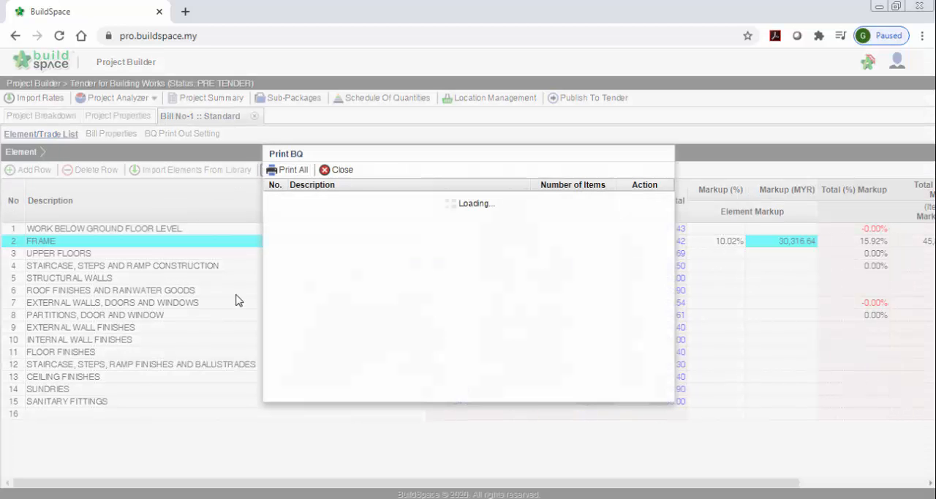
pyautogui.click(285, 172)
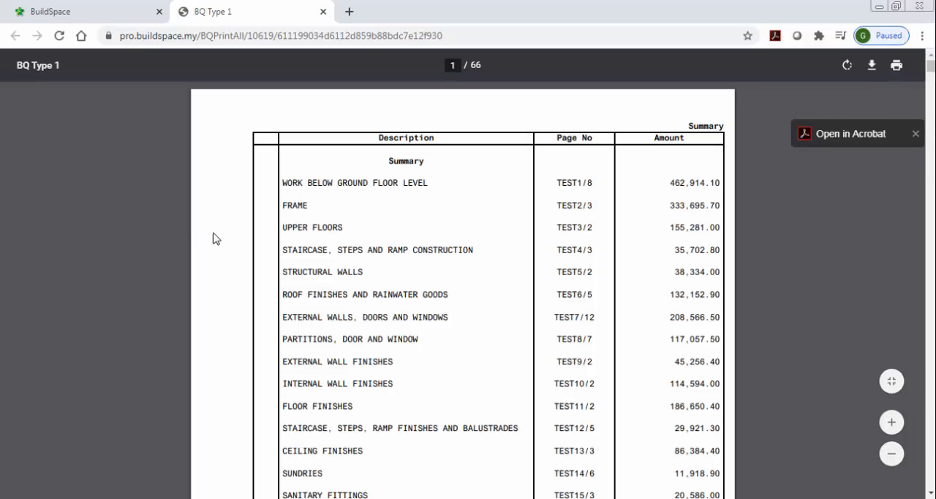
pyautogui.scroll(-2, 502, 255)
pyautogui.scroll(2, 502, 254)
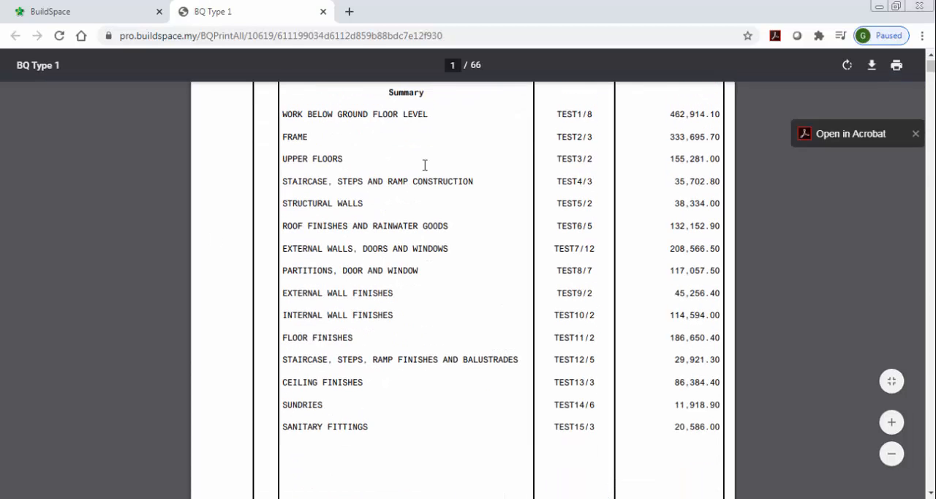
pyautogui.click(323, 12)
pyautogui.click(338, 170)
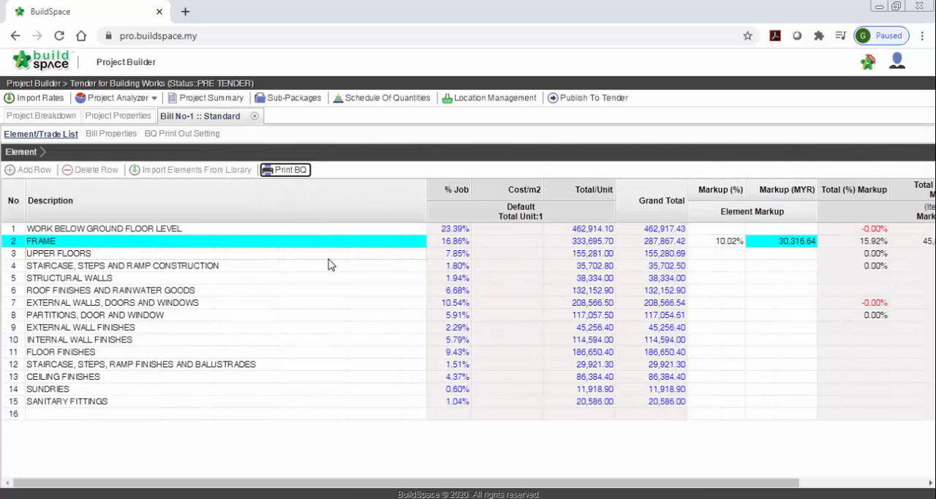
# Step: Print only the FRAME element's BQ to PDF and examine where the "Class F1 formwork finish, to," heading falls on the page
pyautogui.click(282, 170)
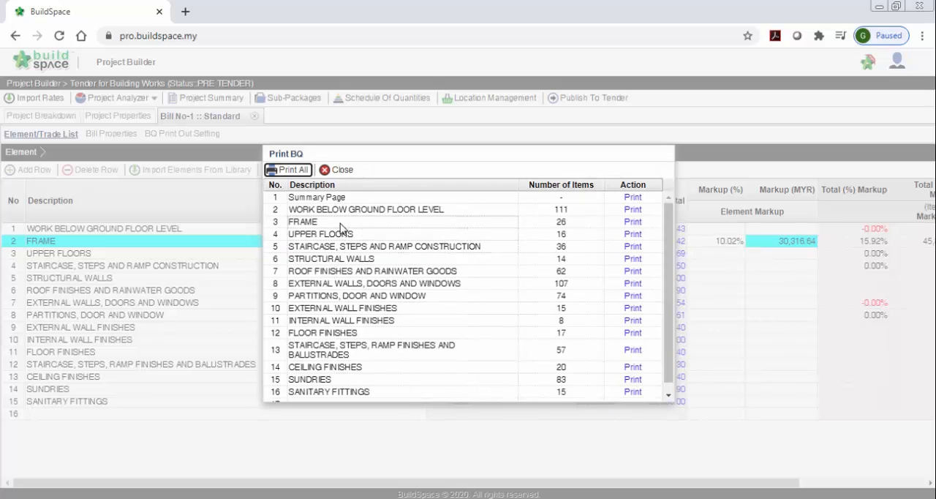
pyautogui.click(341, 224)
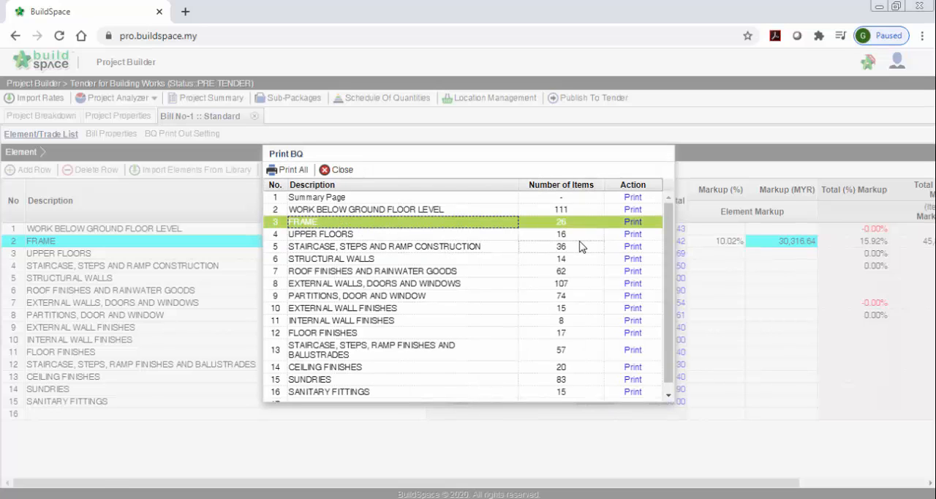
pyautogui.click(632, 223)
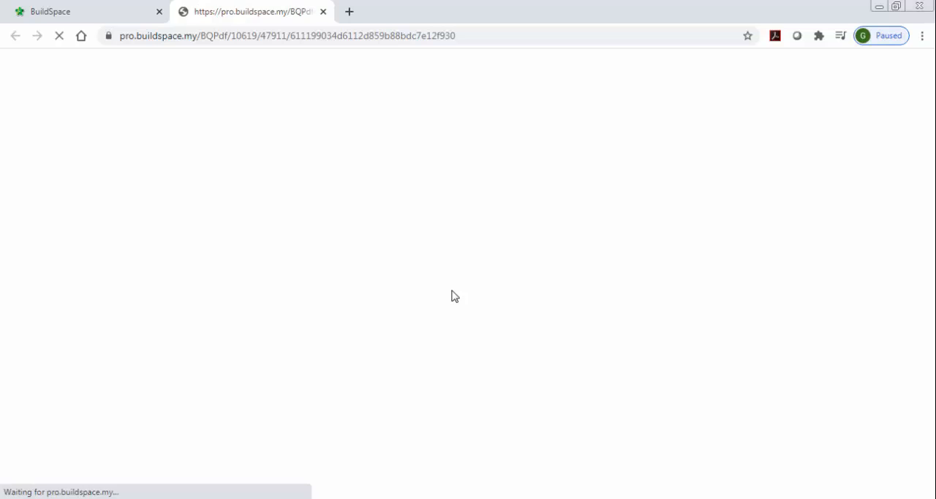
pyautogui.scroll(-2, 402, 278)
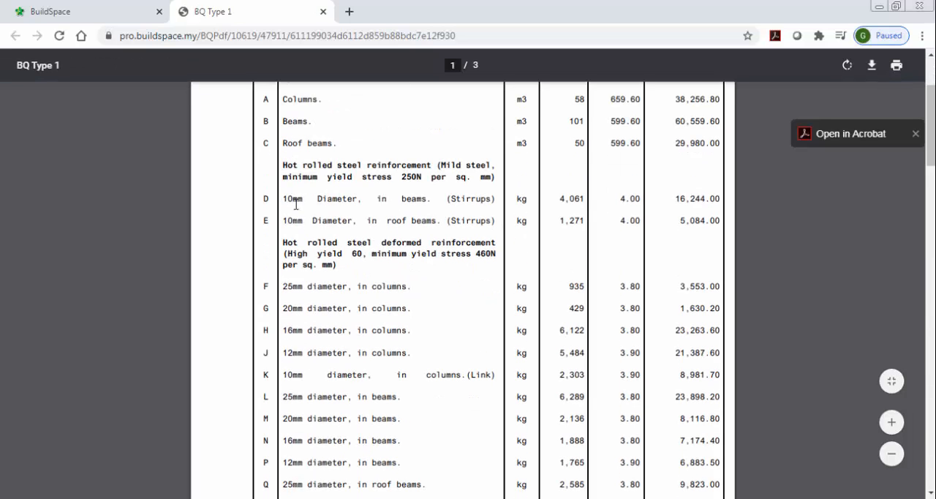
pyautogui.scroll(-3, 454, 226)
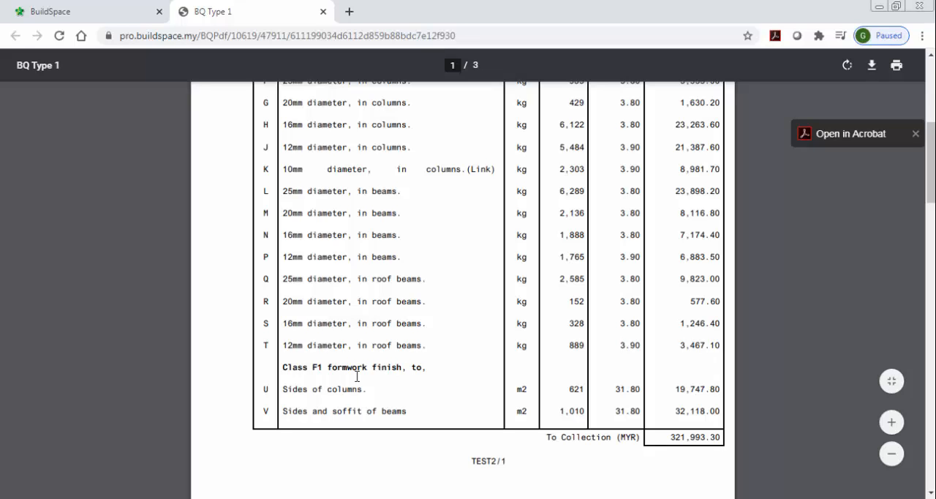
pyautogui.moveTo(285, 368); pyautogui.dragTo(455, 364)
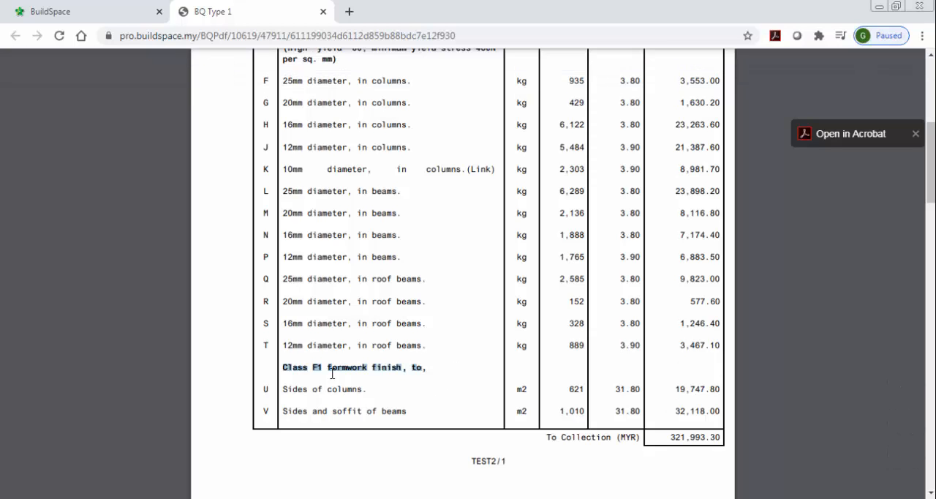
pyautogui.click(322, 12)
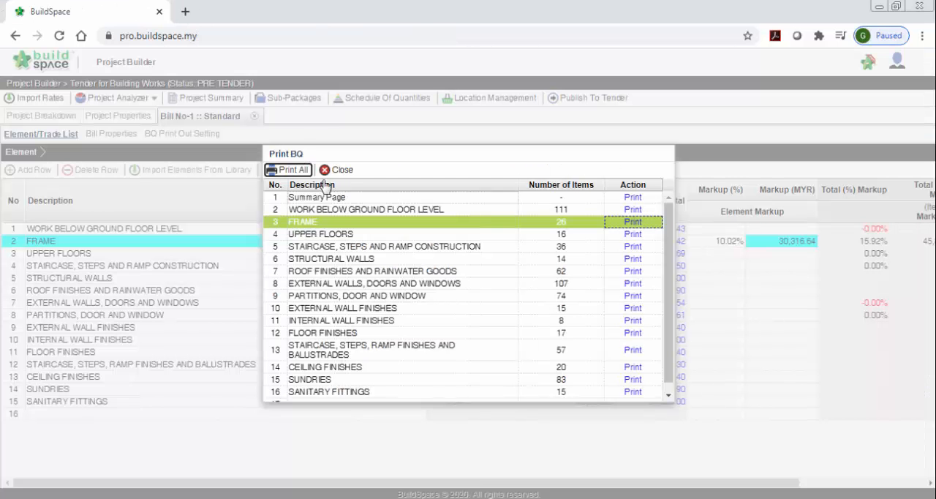
pyautogui.click(342, 169)
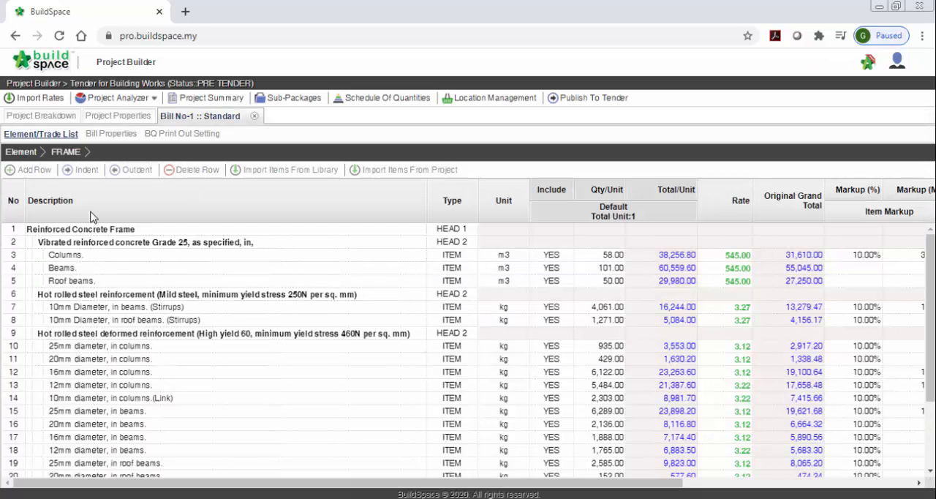
# Step: Show the Bill Ref column in the FRAME element's item list and look through the item references
pyautogui.rightClick(91, 217)
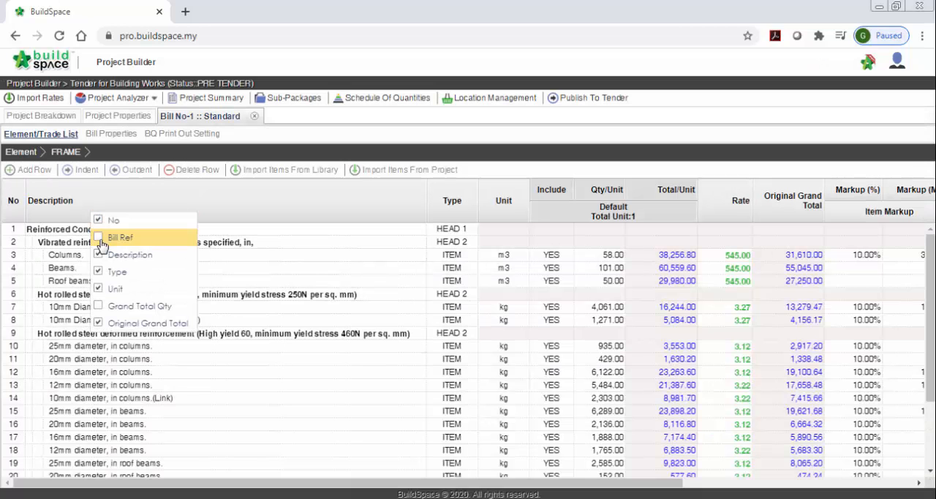
pyautogui.click(98, 240)
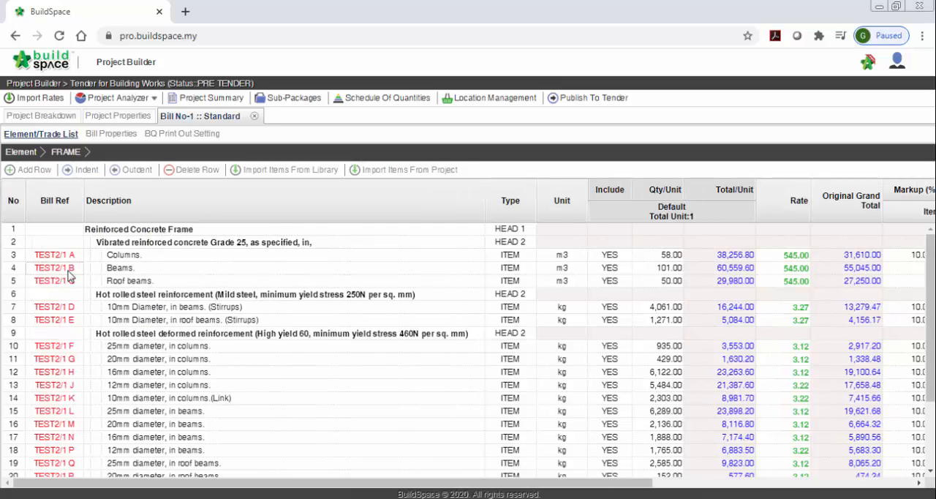
pyautogui.scroll(-2, 217, 308)
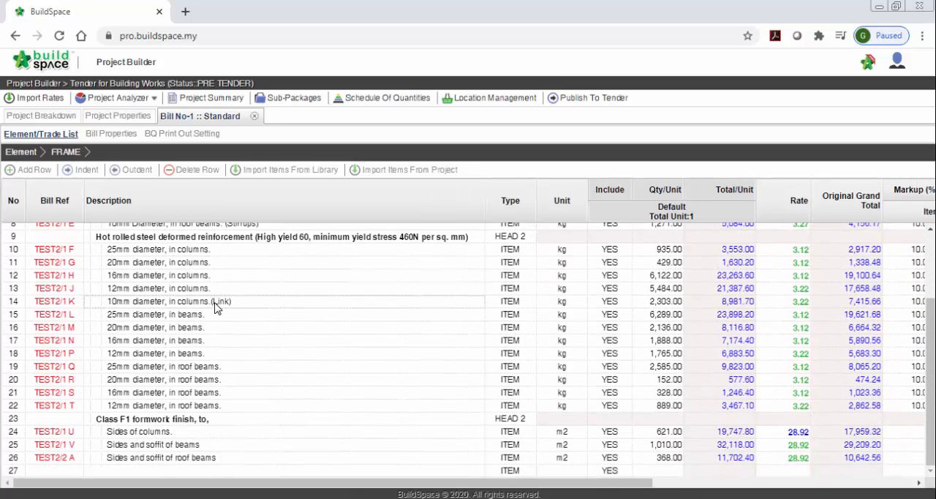
# Step: Change the type of the "Class F1 formwork finish, to," heading row to HEAD-N
pyautogui.click(143, 420)
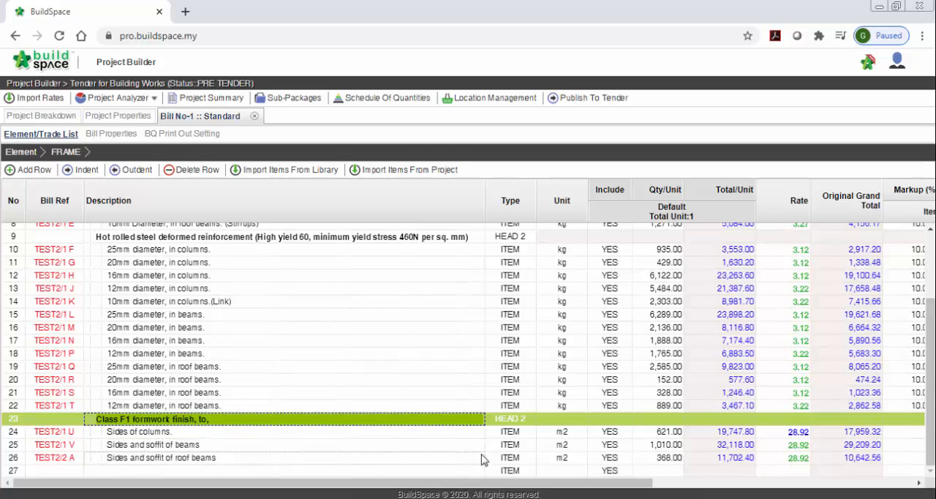
pyautogui.click(508, 418)
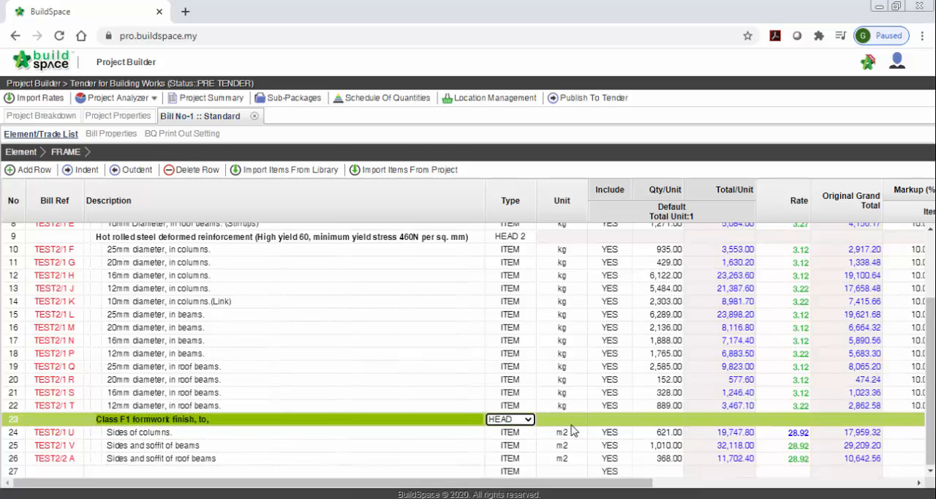
pyautogui.click(511, 420)
pyautogui.click(518, 433)
pyautogui.press('Return')
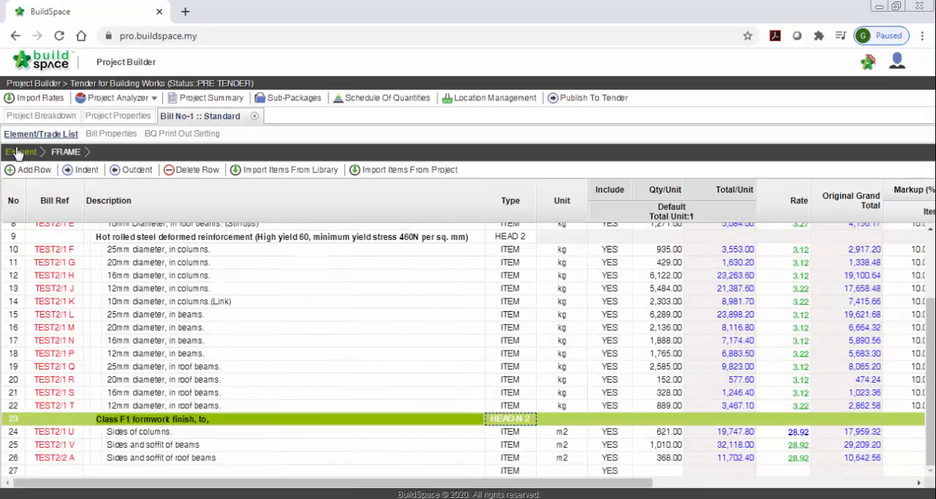
# Step: Reprint the FRAME element's BQ to PDF from the element list, check the formwork heading's page placement and close the printout
pyautogui.click(19, 152)
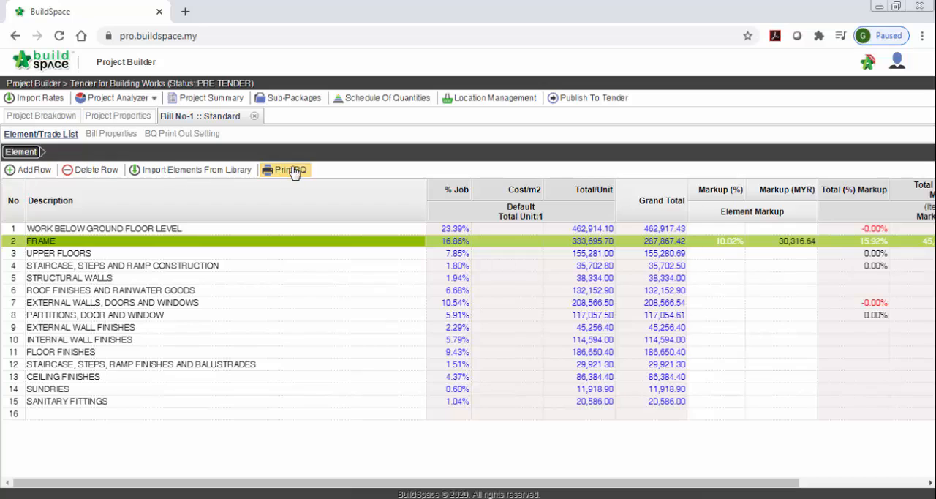
pyautogui.click(293, 170)
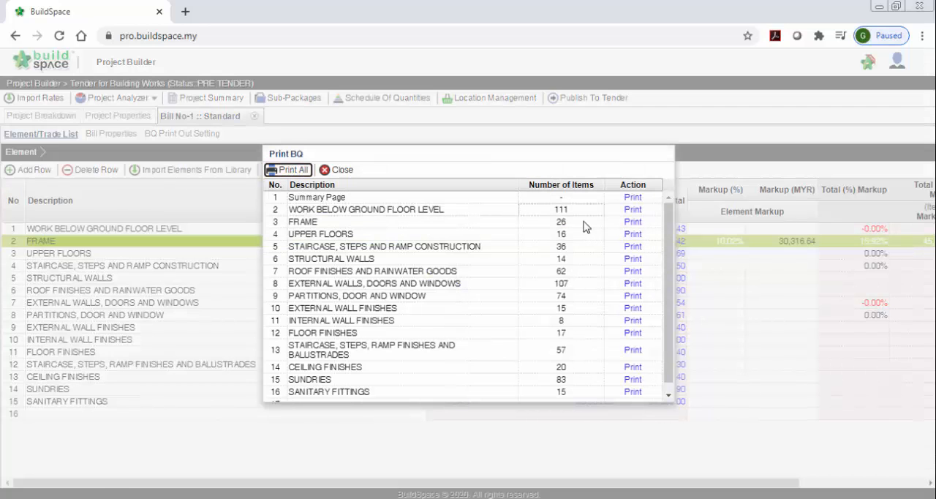
pyautogui.click(634, 222)
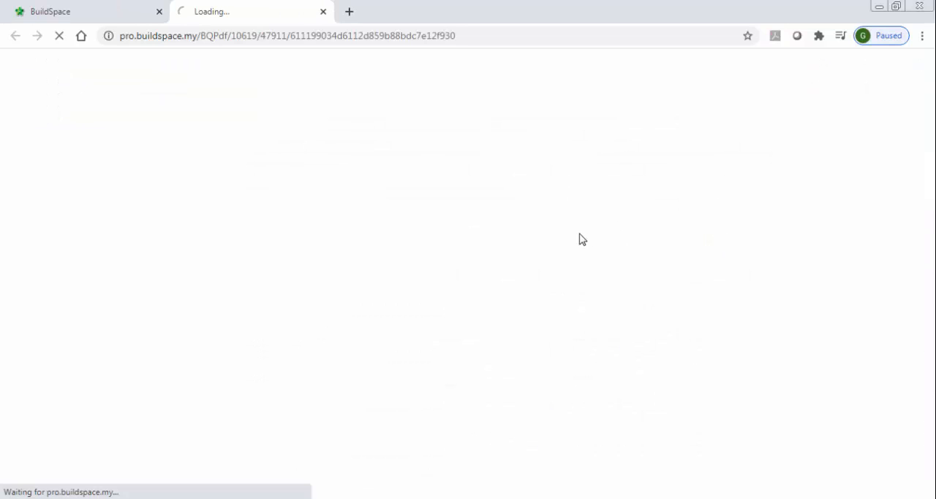
pyautogui.scroll(-4, 579, 239)
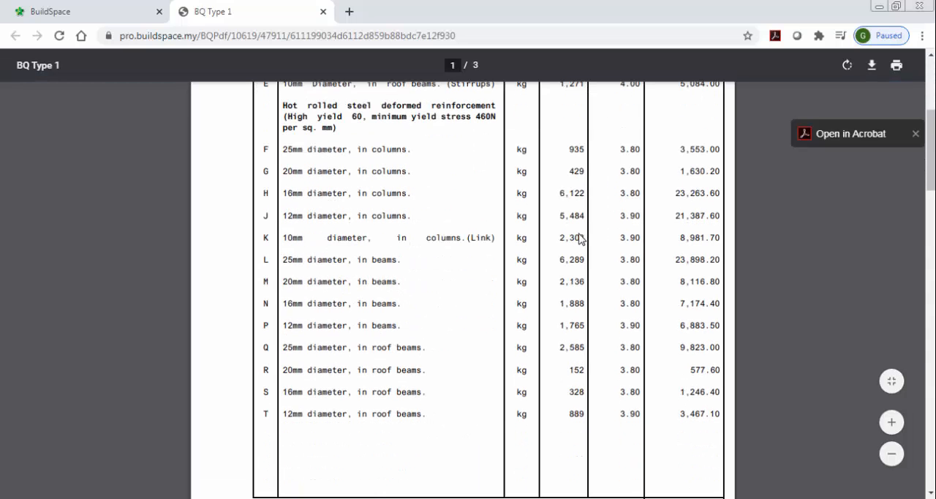
pyautogui.scroll(-5, 375, 434)
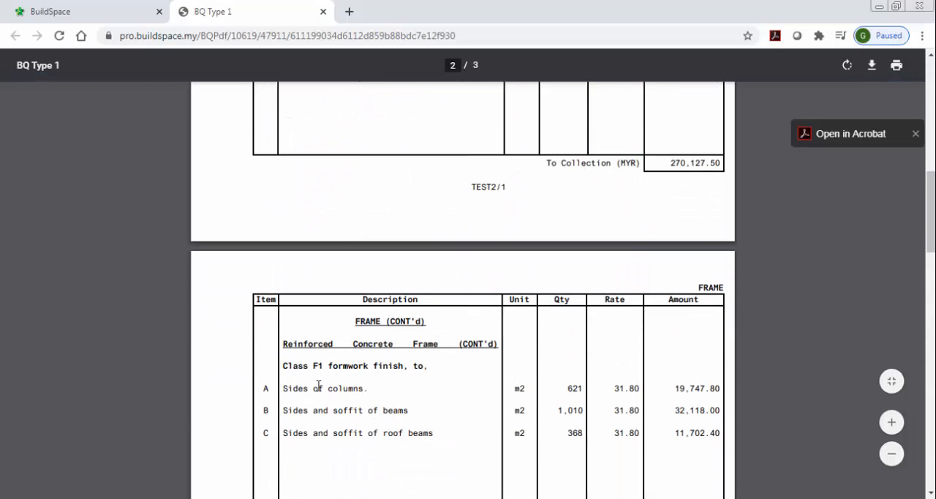
pyautogui.scroll(-3, 318, 385)
pyautogui.scroll(3, 323, 335)
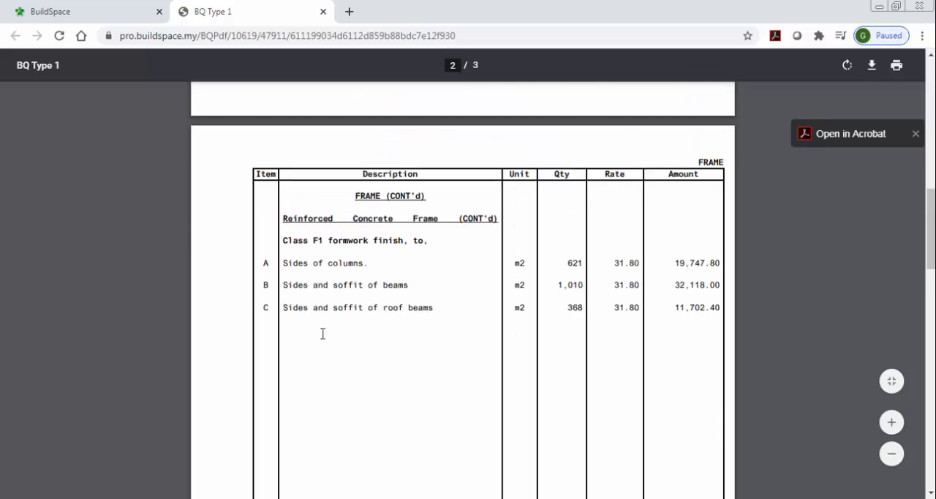
pyautogui.click(323, 12)
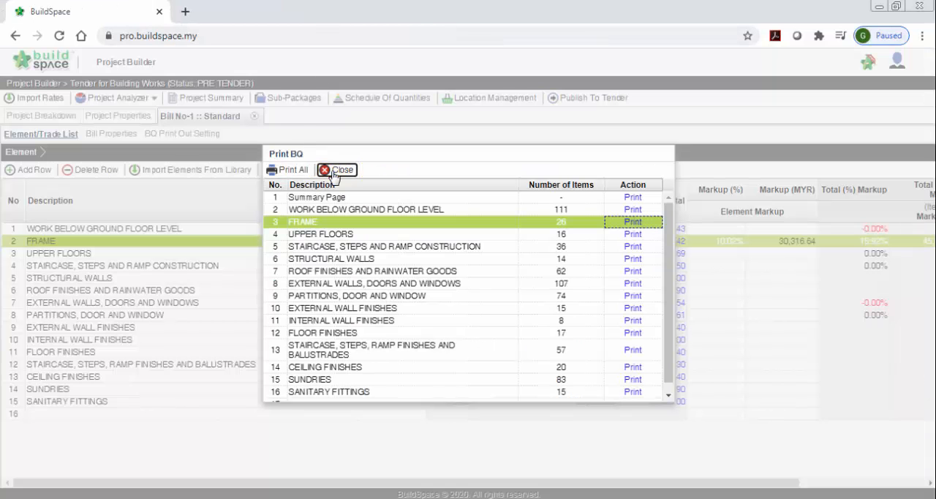
pyautogui.click(334, 173)
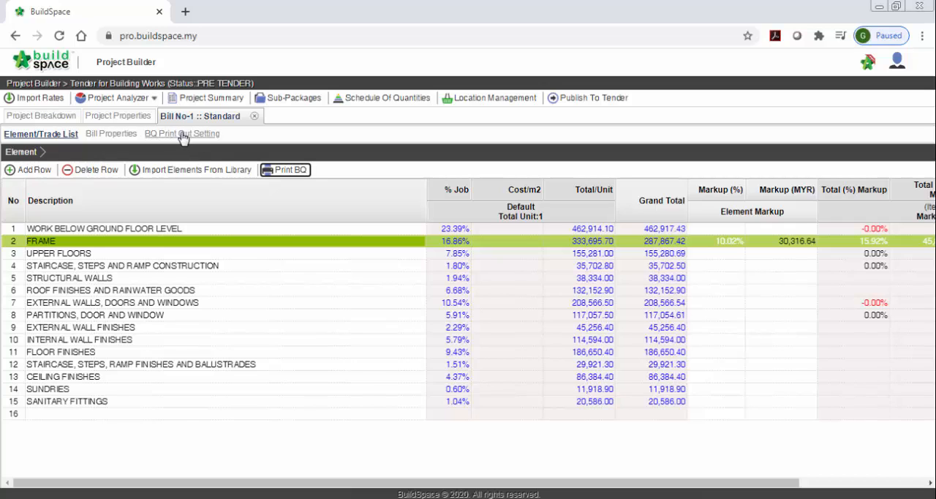
# Step: Review Bill No-1's BQ print-out settings for head styling, fonts, page format, standard phrases and header/footer, and close the bill
pyautogui.click(184, 135)
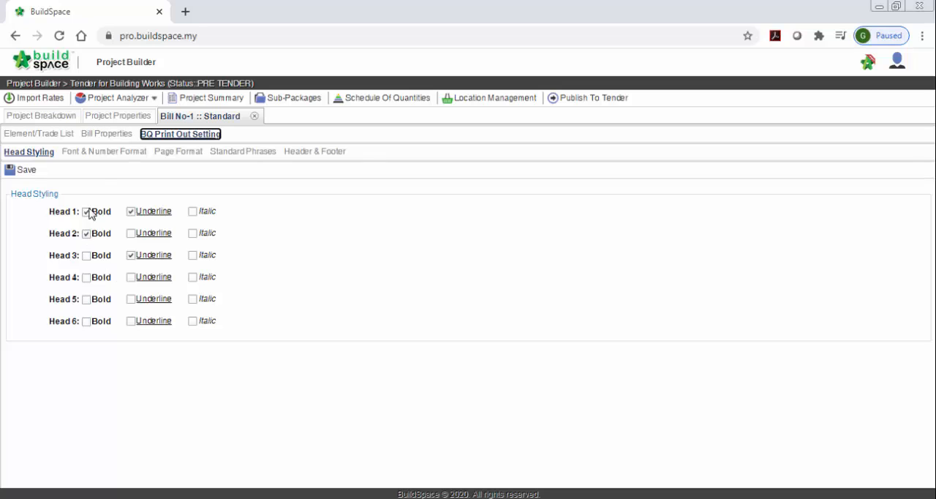
pyautogui.click(92, 152)
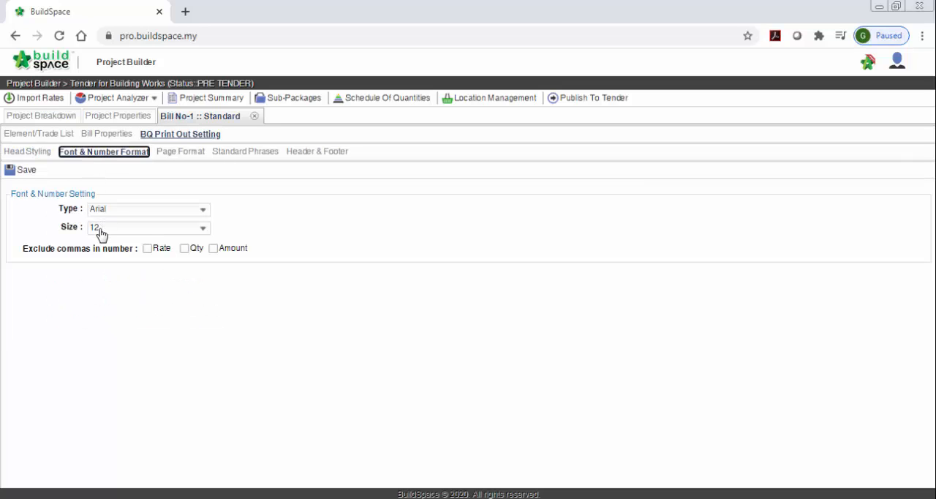
pyautogui.click(100, 230)
pyautogui.click(101, 229)
pyautogui.click(185, 154)
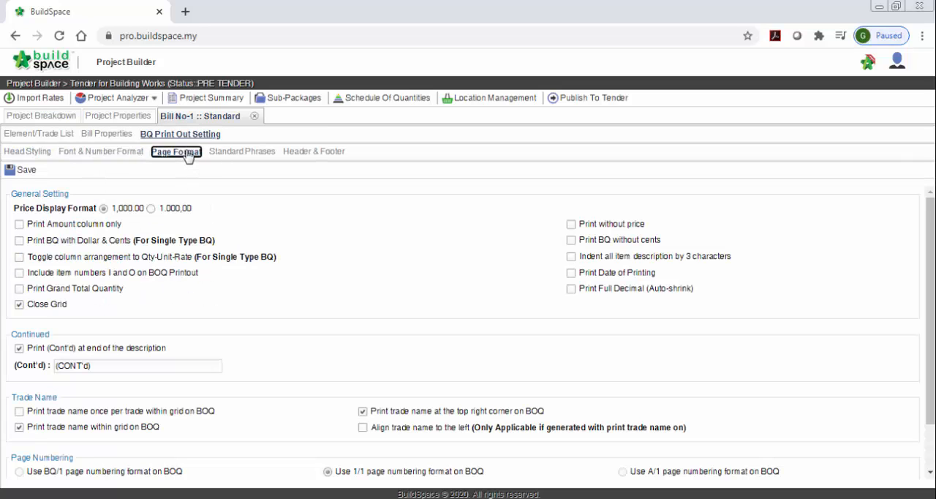
pyautogui.click(232, 152)
pyautogui.click(292, 152)
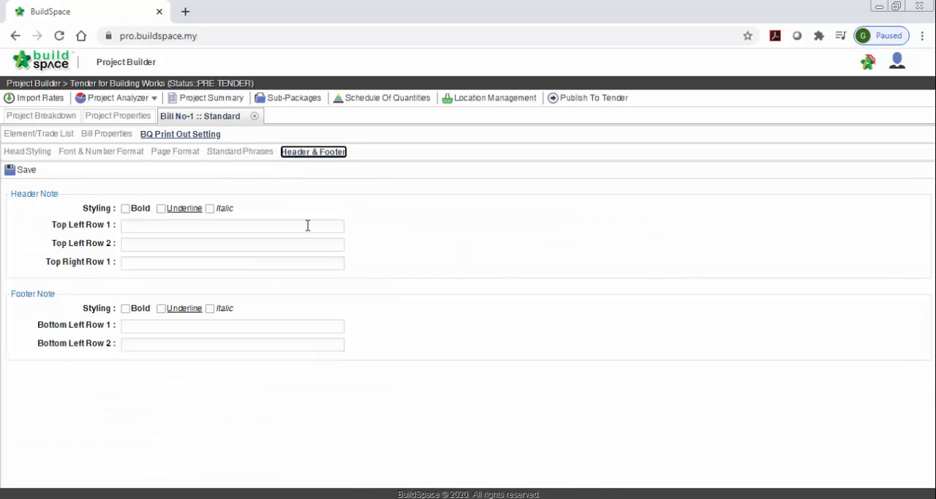
pyautogui.click(254, 119)
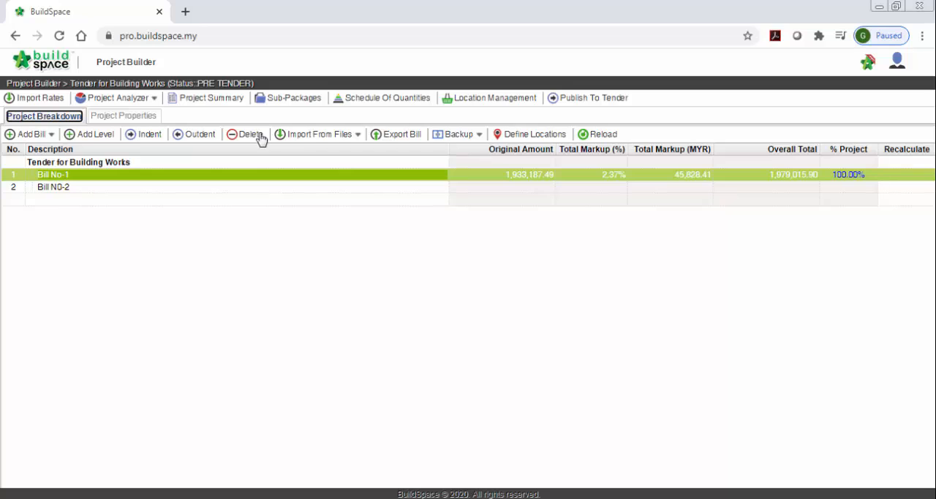
# Step: Export a backup of Bill No-1 and save it on drive D as Backup-Bill_No-1.ebq
pyautogui.click(225, 199)
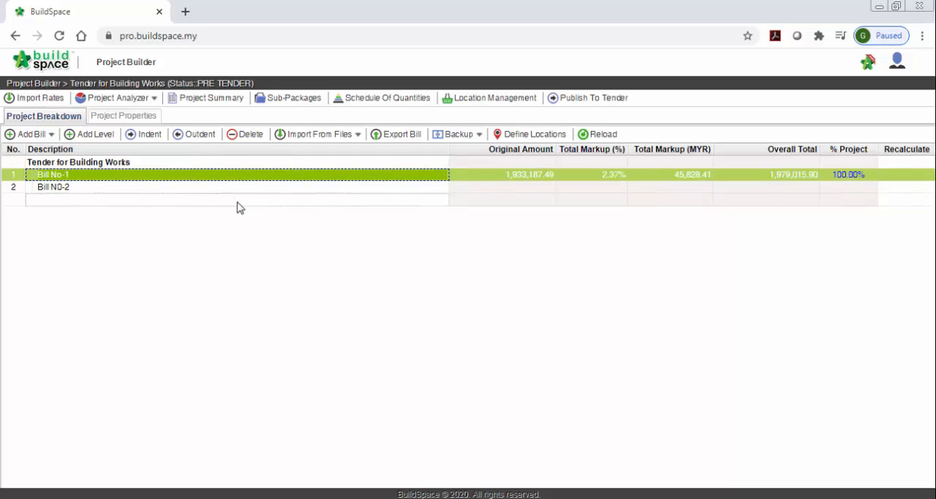
pyautogui.click(461, 135)
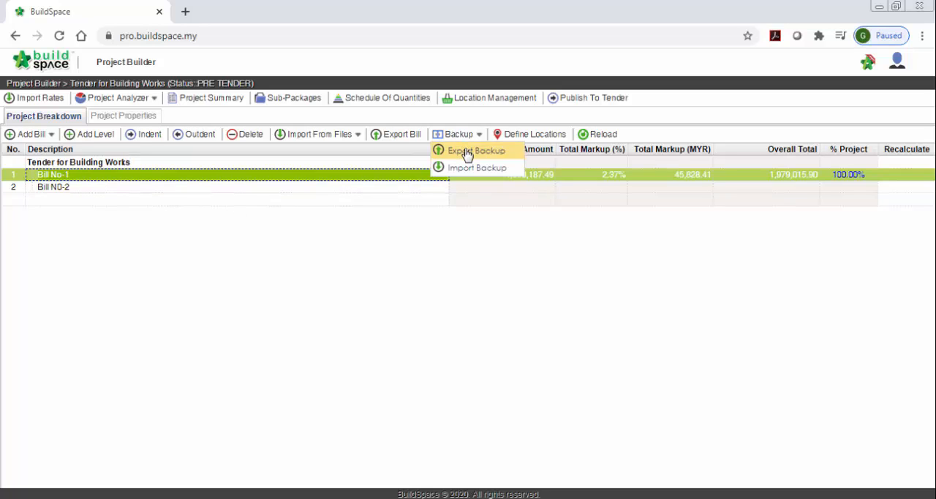
pyautogui.click(467, 152)
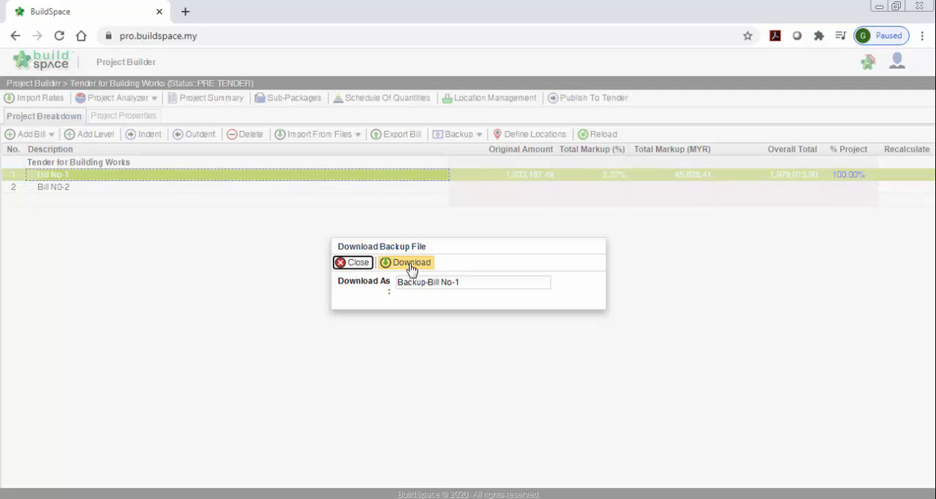
pyautogui.click(406, 264)
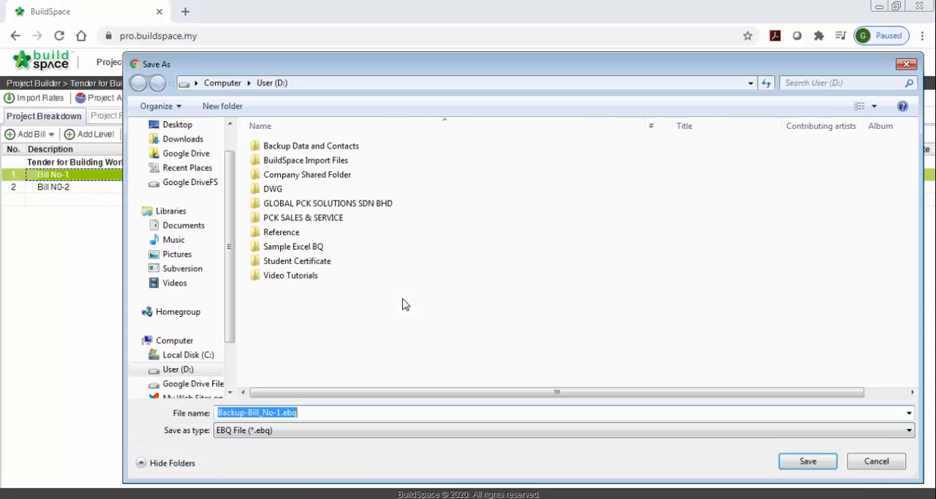
pyautogui.click(819, 462)
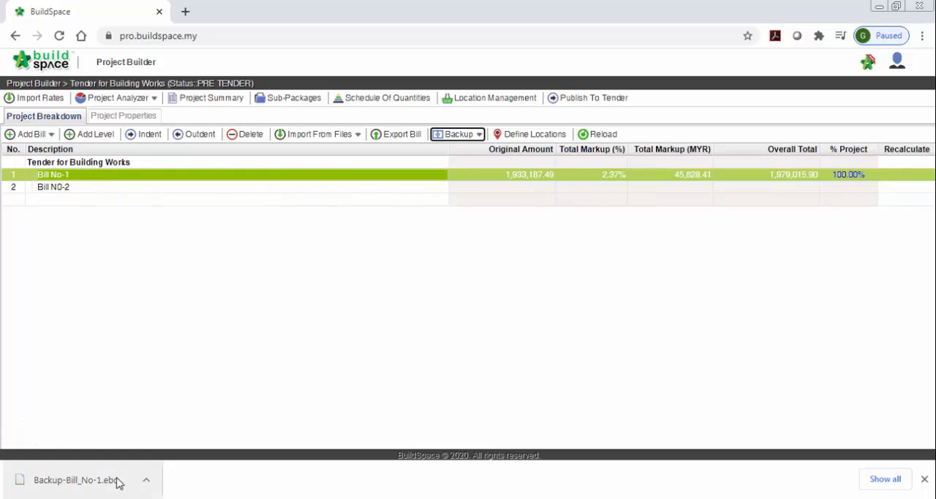
# Step: Export all elements of Bill No-1 to Excel with rates and quantities, saving the file on drive D as Bill_No-1.xlsx
pyautogui.click(415, 178)
pyautogui.click(416, 177)
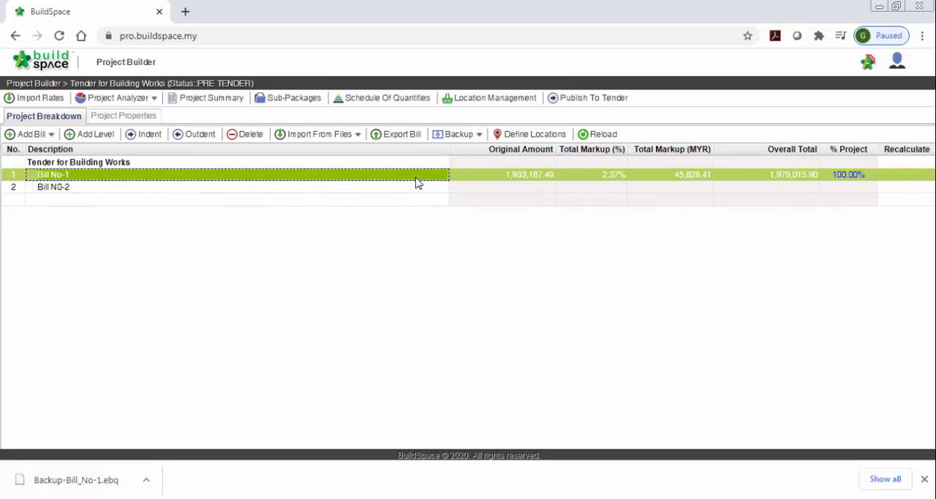
pyautogui.click(394, 136)
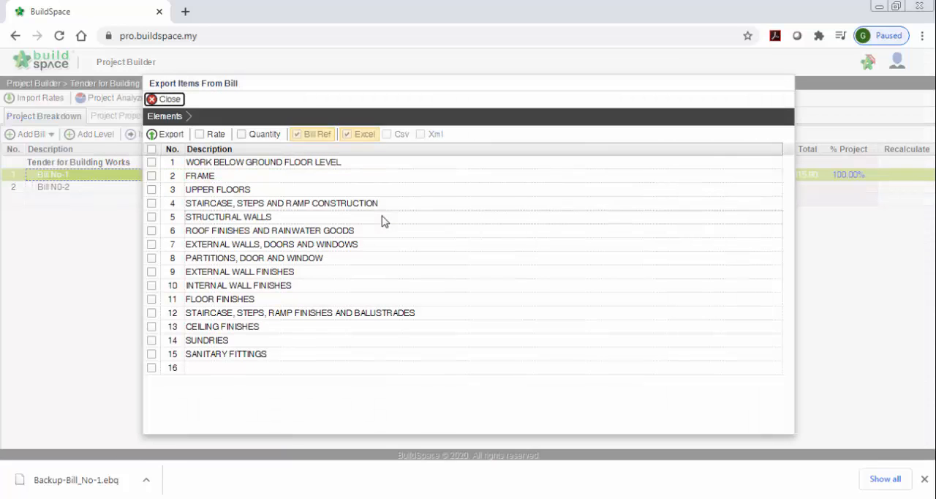
pyautogui.click(151, 151)
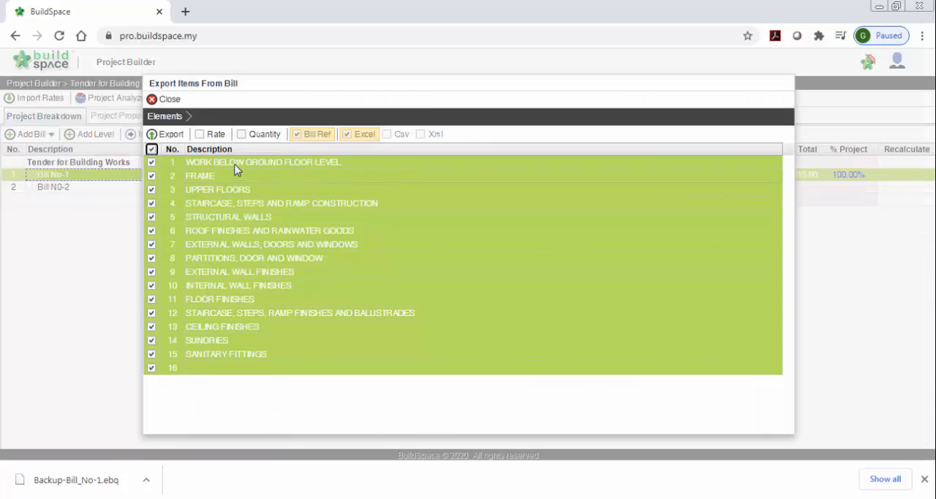
pyautogui.click(243, 135)
pyautogui.click(200, 134)
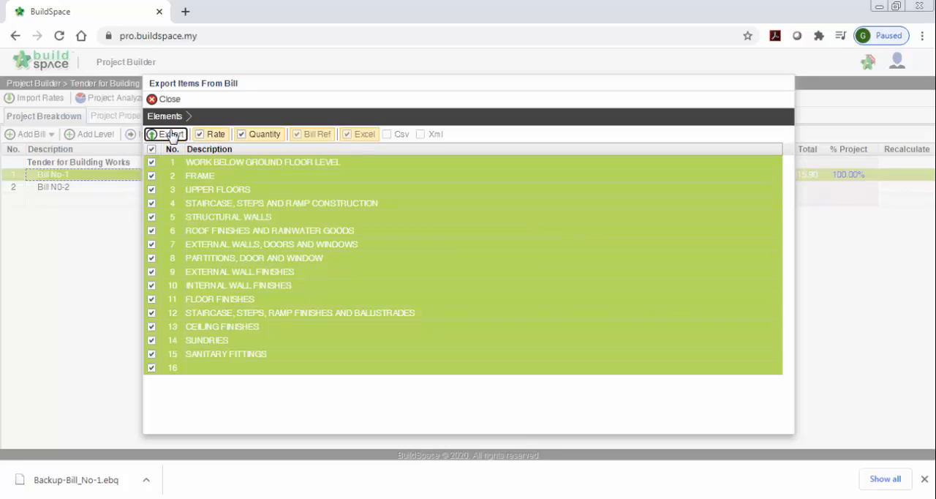
pyautogui.click(171, 135)
pyautogui.click(410, 244)
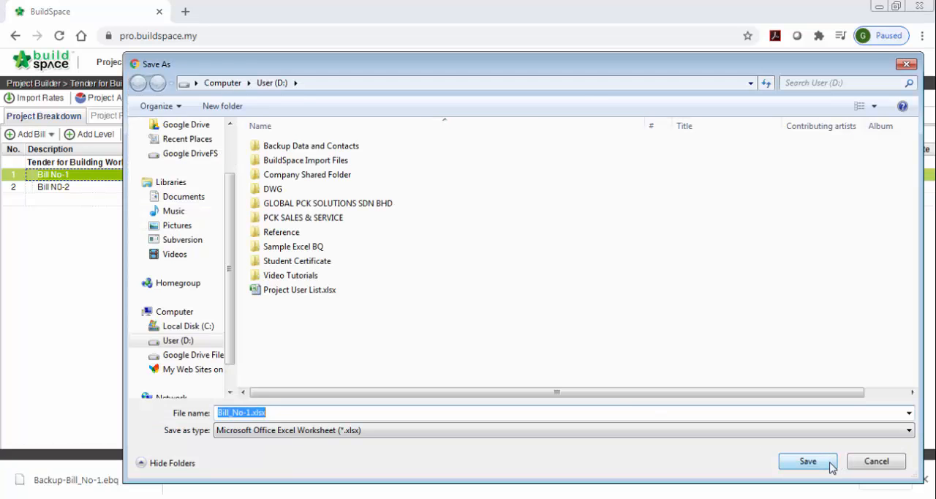
pyautogui.click(808, 461)
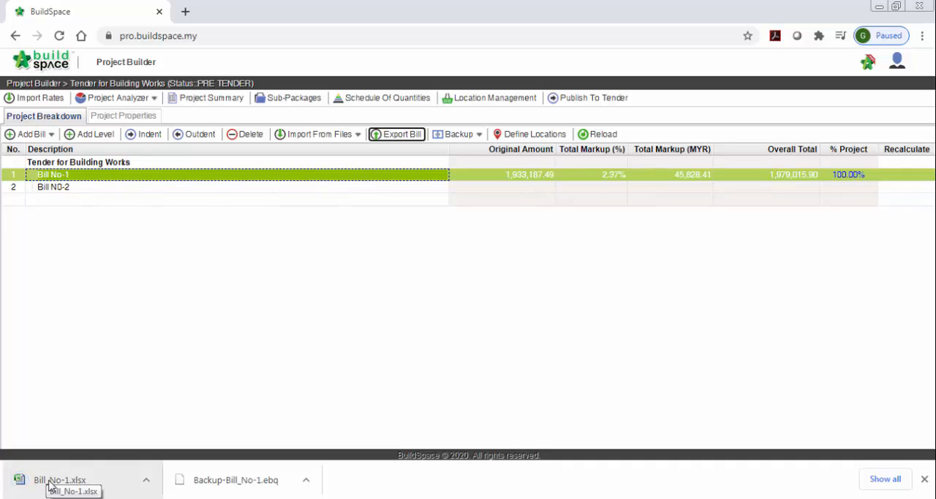
# Step: Open the exported Bill_No-1.xlsx in Excel, look through the Element 1 to Element 4 sheets and close it without saving
pyautogui.click(51, 483)
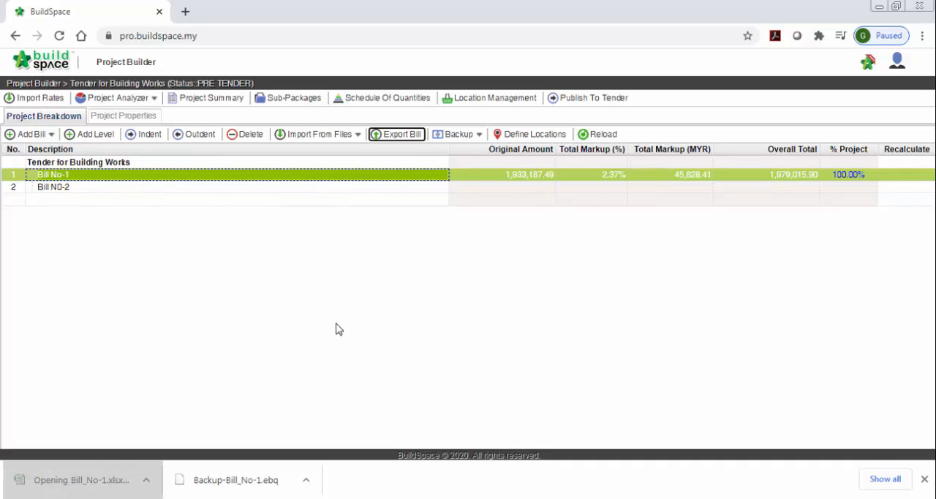
pyautogui.scroll(-4, 336, 323)
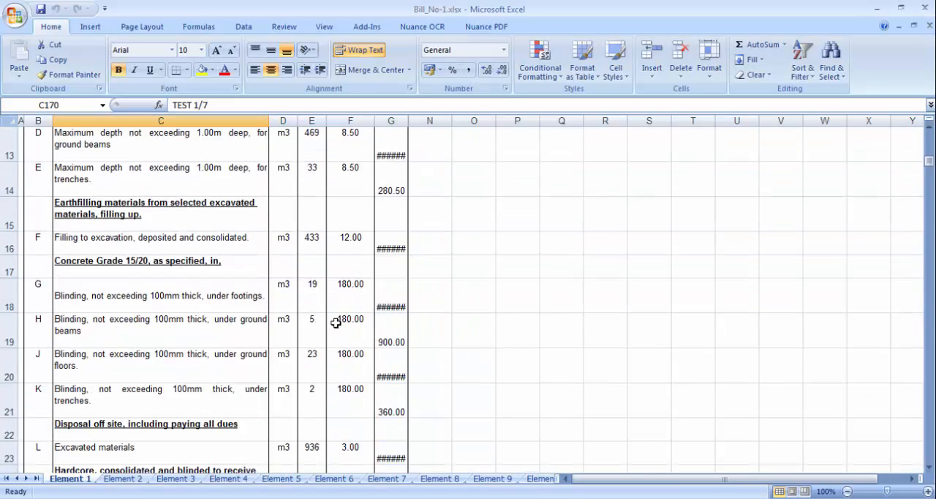
pyautogui.scroll(-5, 336, 323)
pyautogui.scroll(6, 336, 323)
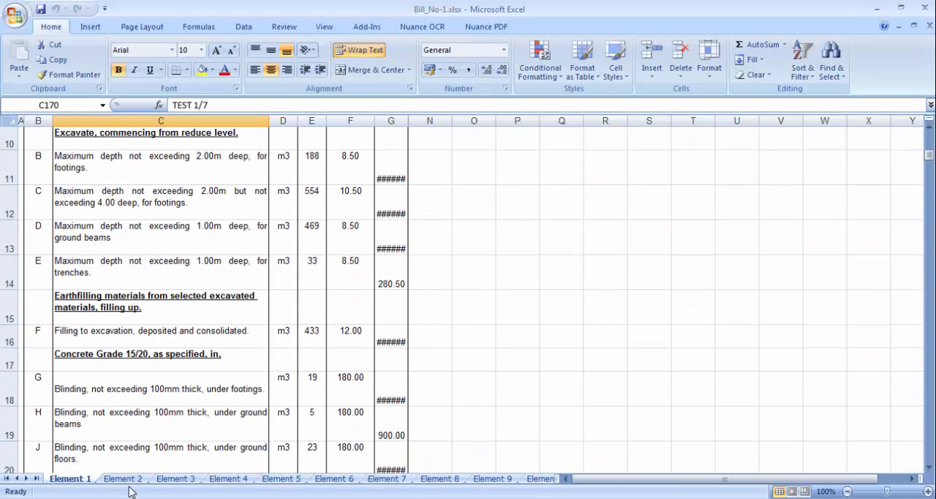
pyautogui.click(123, 479)
pyautogui.click(175, 479)
pyautogui.click(233, 479)
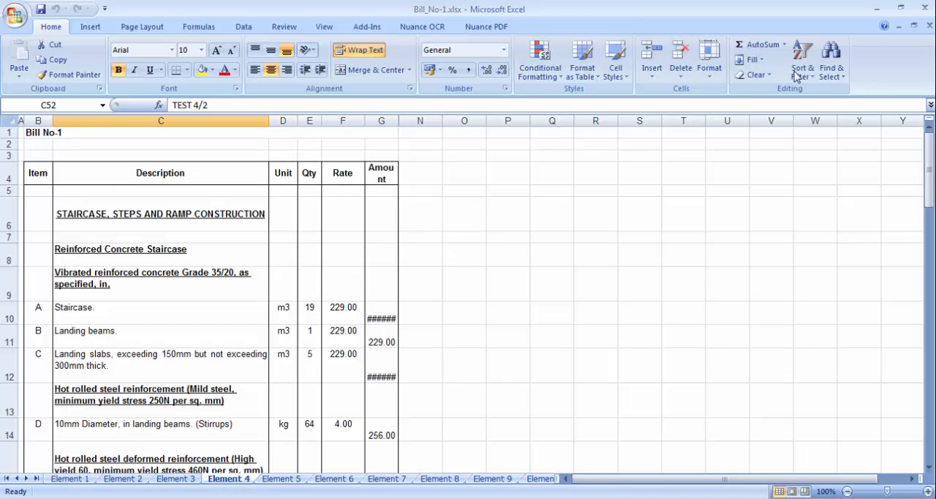
pyautogui.click(925, 7)
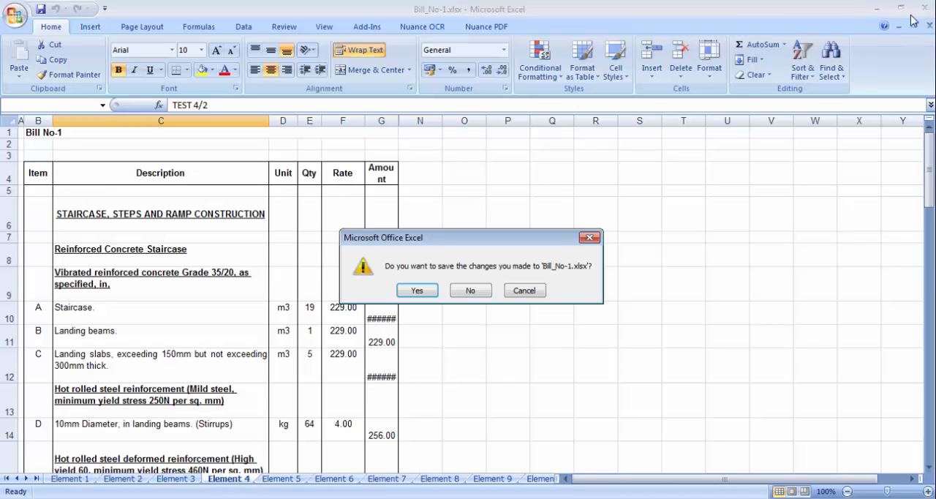
pyautogui.click(482, 292)
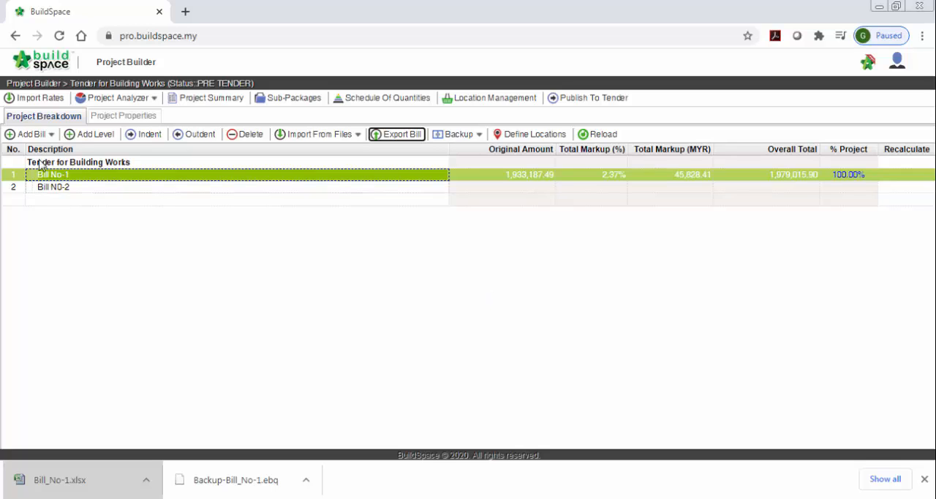
# Step: Return to the Project Builder project listing in BuildSpace and open Project A
pyautogui.click(37, 65)
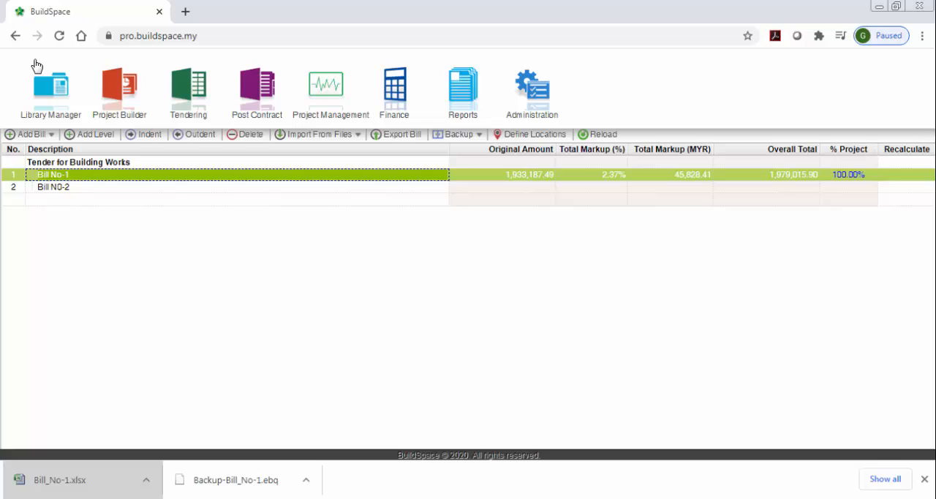
pyautogui.click(119, 88)
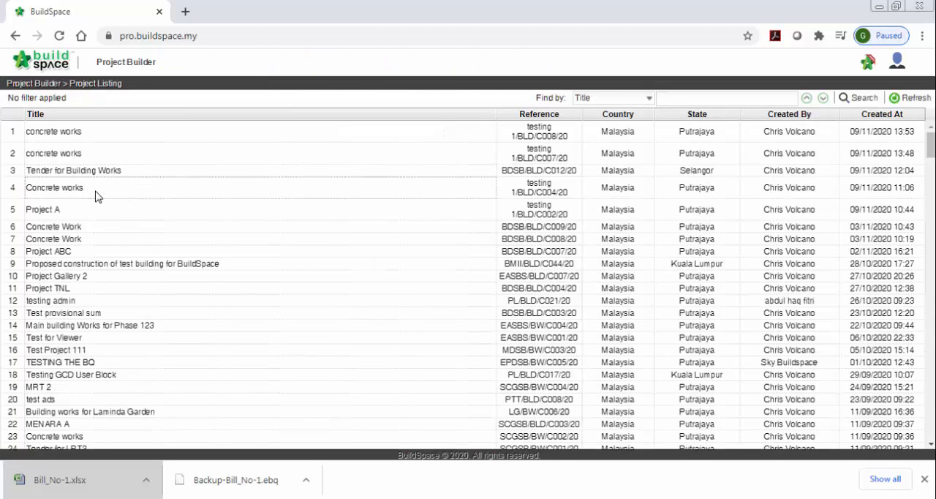
pyautogui.doubleClick(92, 211)
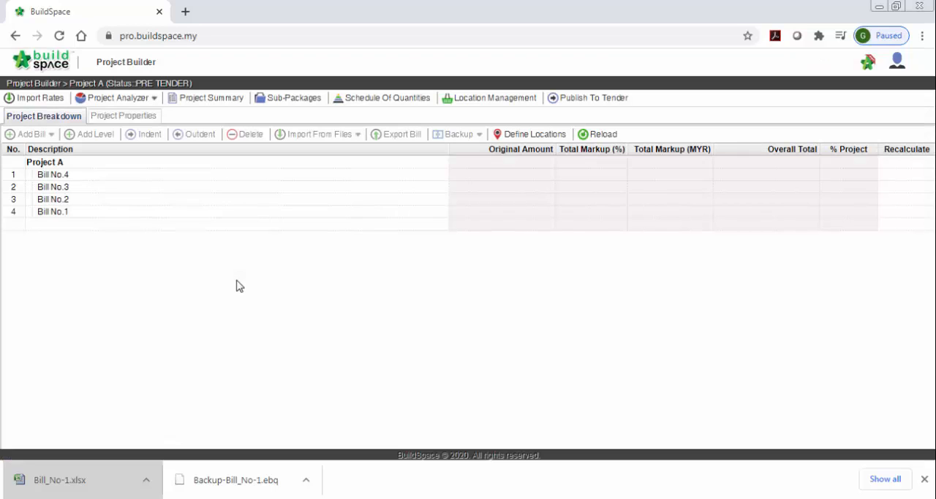
# Step: Import the backup file Backup-Bill_No-1.ebq from drive D into Project A, with Bill No.1 as the selected row
pyautogui.click(92, 216)
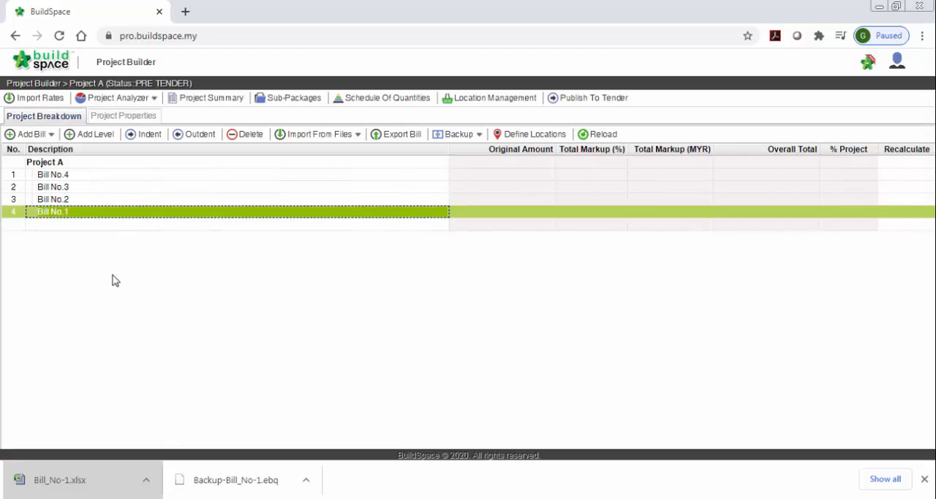
pyautogui.click(460, 138)
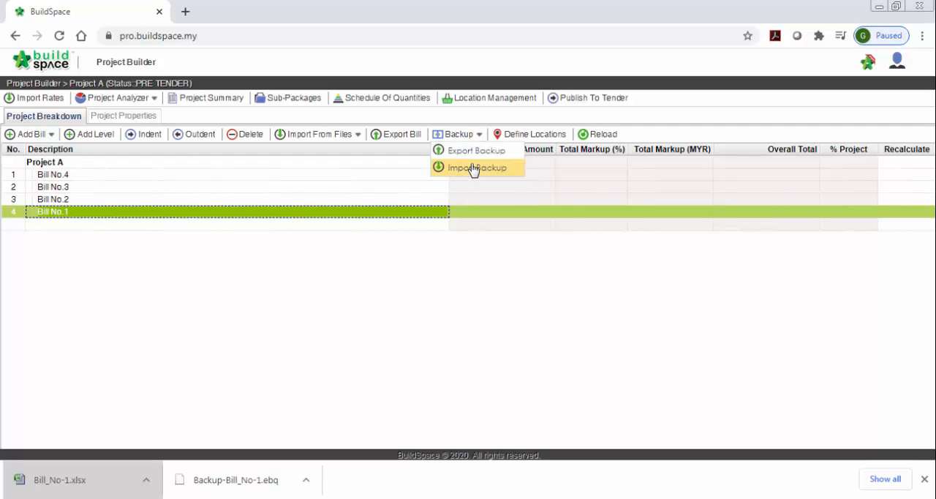
pyautogui.click(474, 168)
pyautogui.click(401, 278)
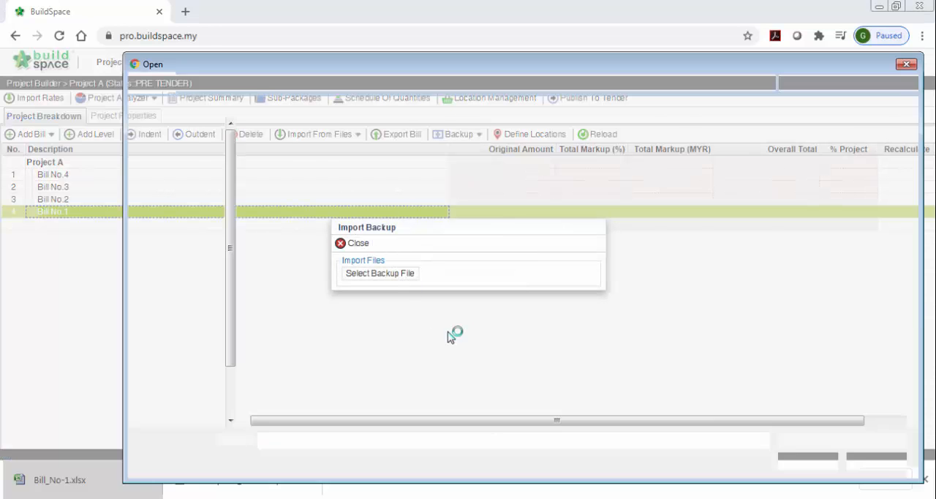
pyautogui.click(328, 291)
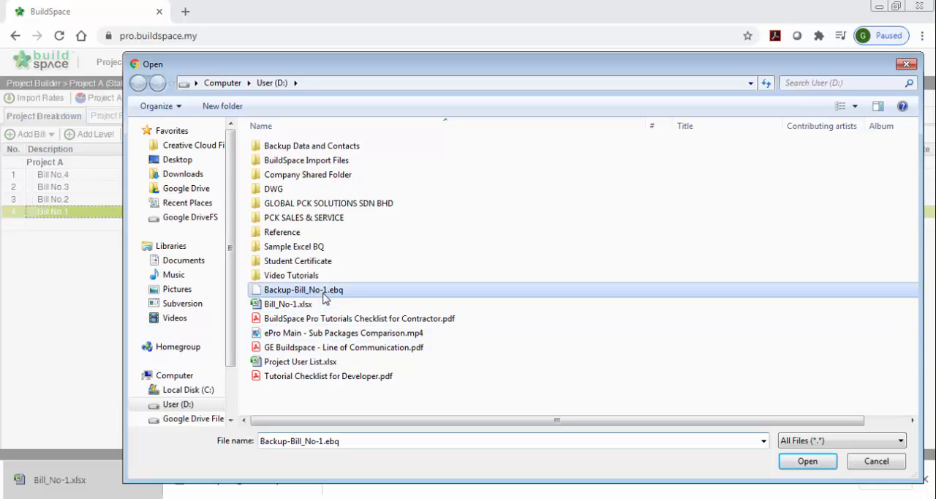
pyautogui.click(788, 463)
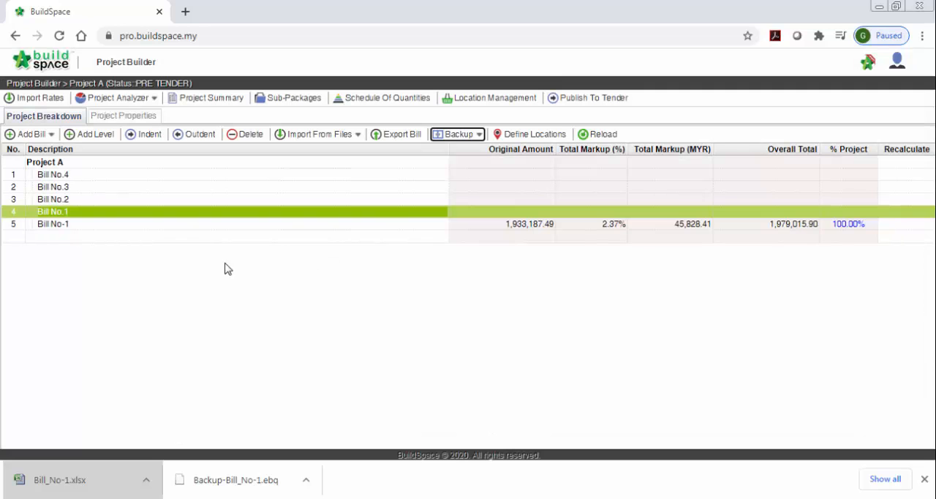
# Step: Open the imported Bill No-1, examine the FRAME element's item rates and markups, and close the bill
pyautogui.click(487, 226)
pyautogui.click(505, 238)
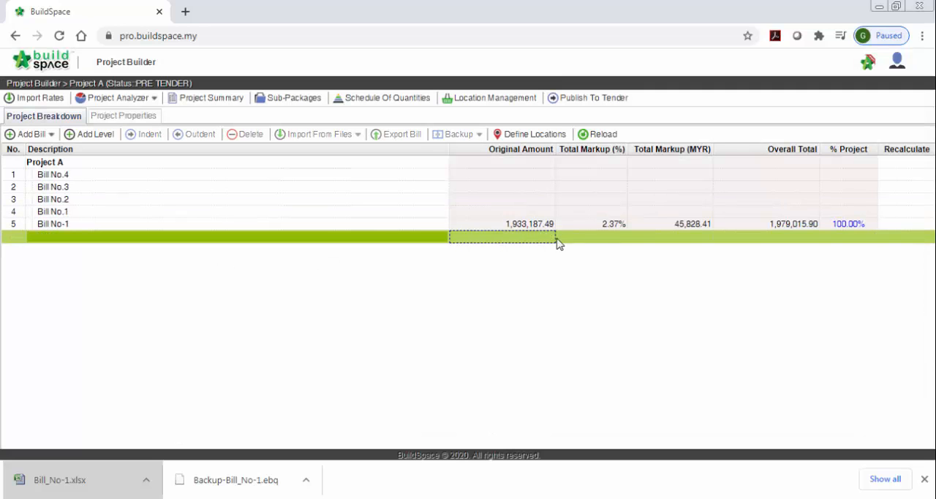
pyautogui.doubleClick(429, 224)
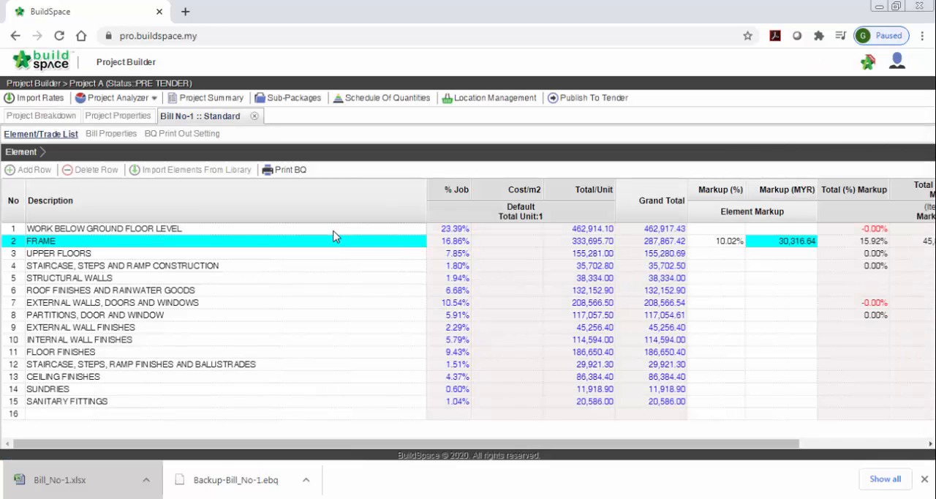
pyautogui.doubleClick(334, 241)
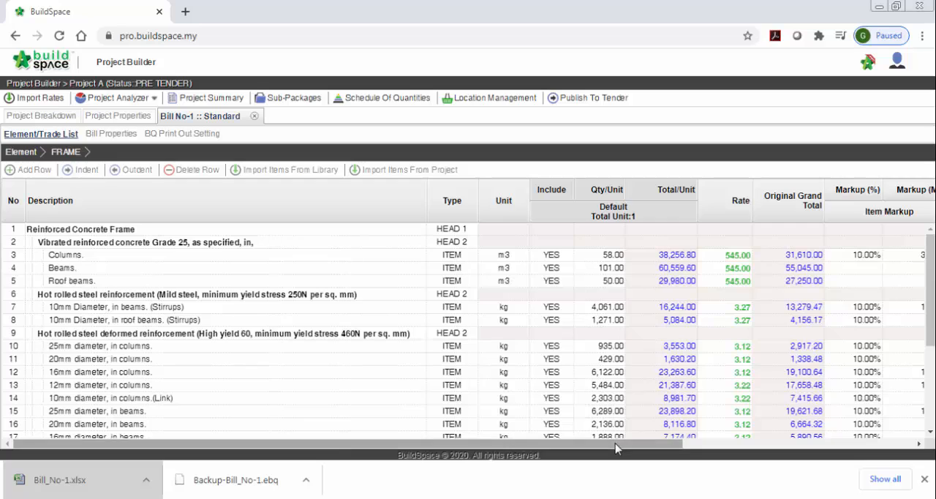
pyautogui.moveTo(616, 444); pyautogui.dragTo(721, 444)
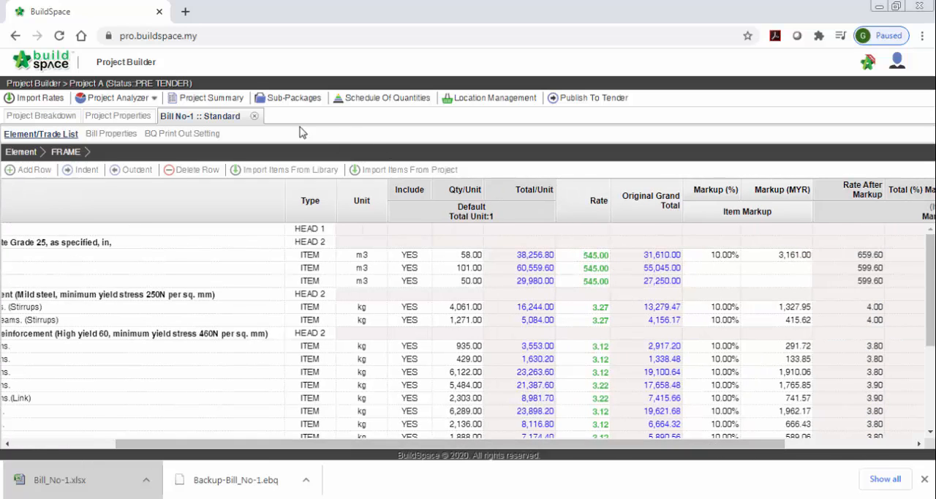
pyautogui.click(254, 117)
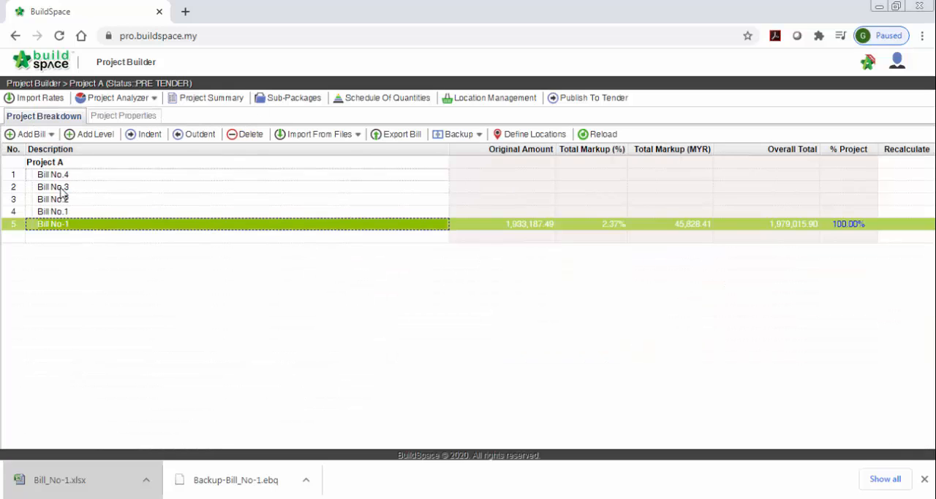
# Step: Add a new standard bill named Bill No-5 to Project A and save it
pyautogui.click(41, 136)
pyautogui.click(33, 151)
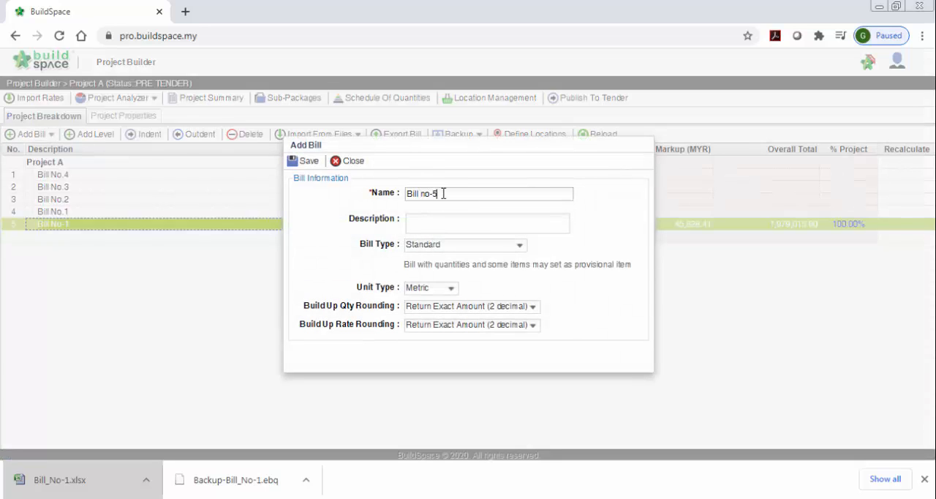
pyautogui.write('Bill no-5')
pyautogui.click(307, 161)
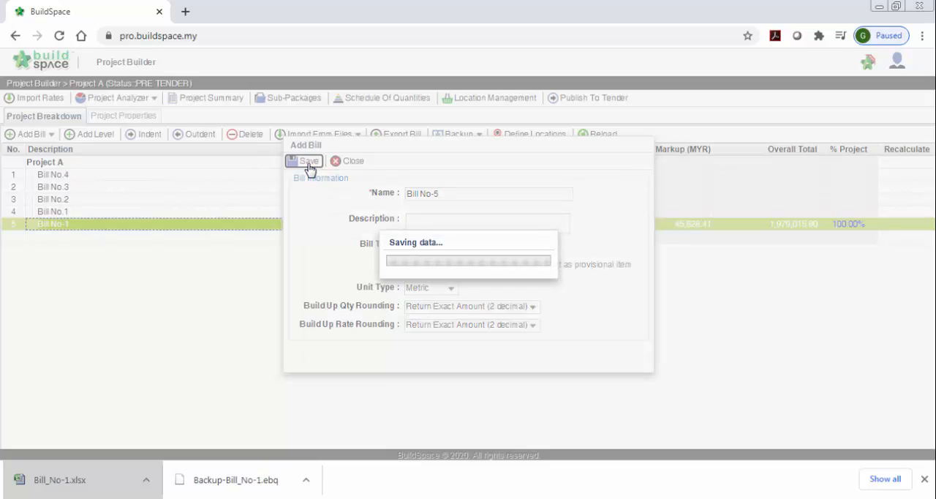
# Step: Load the Excel file Bill_No-1.xlsx from drive D for import, with Bill No-5 as the selected row
pyautogui.click(233, 237)
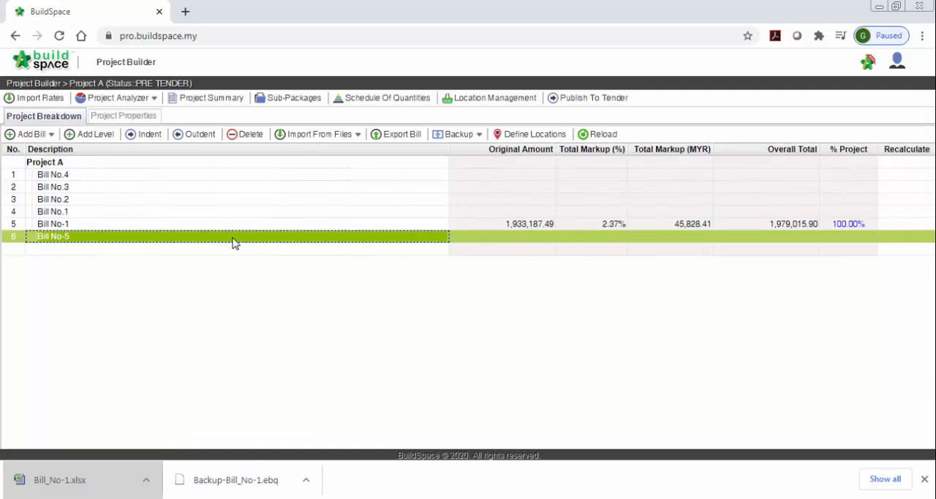
pyautogui.click(312, 138)
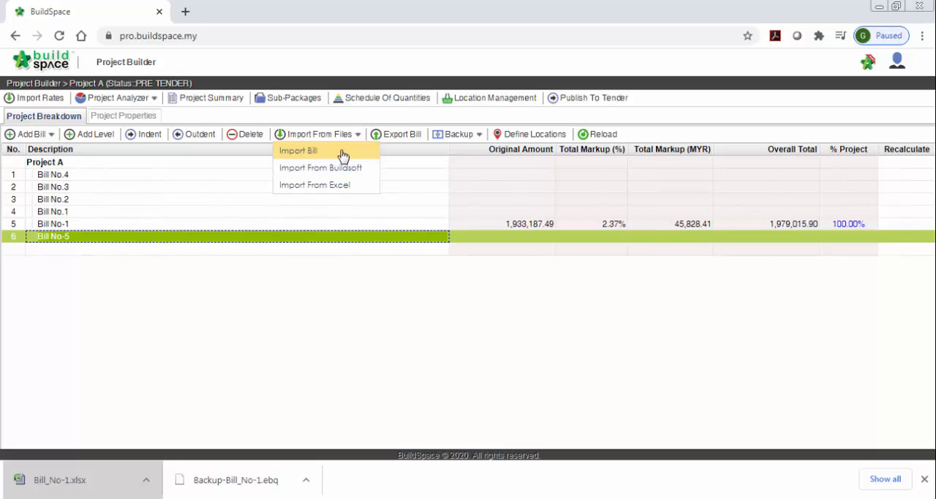
pyautogui.click(341, 154)
pyautogui.click(362, 274)
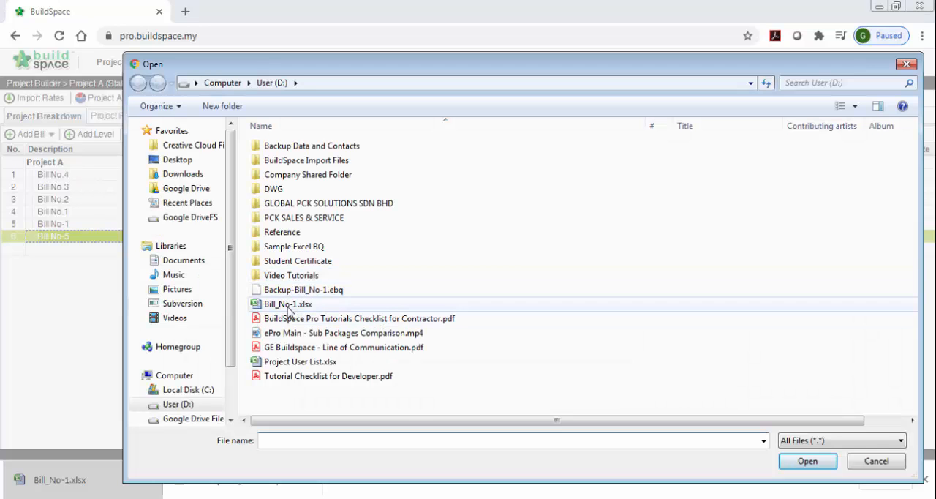
pyautogui.click(289, 304)
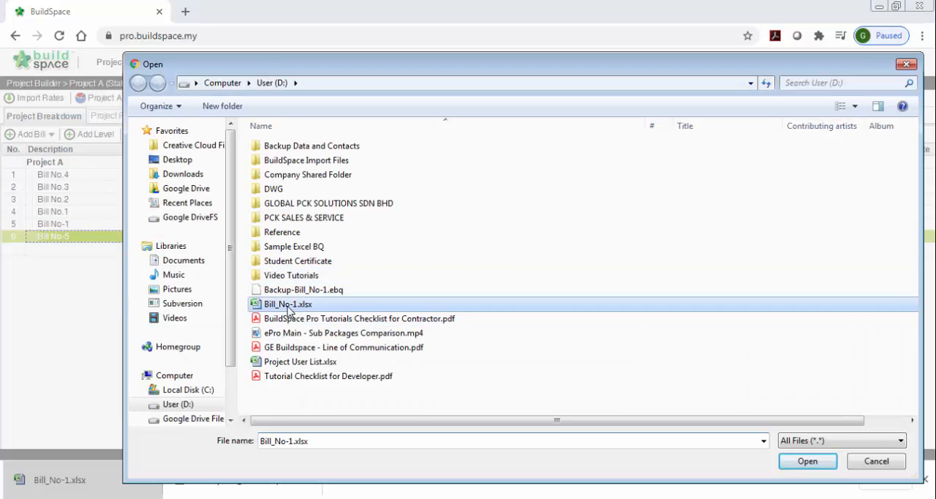
pyautogui.click(800, 464)
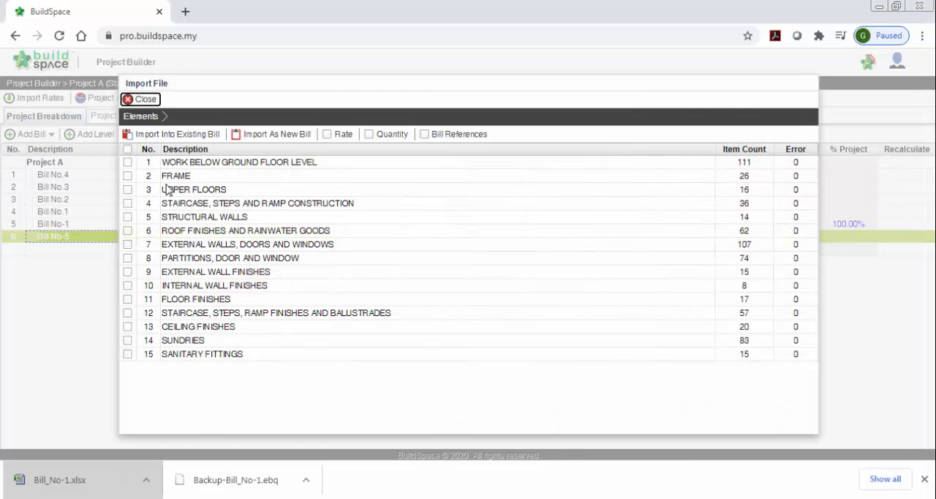
# Step: Import all listed elements with their rates and quantities into the existing bill, leaving out bill references
pyautogui.click(127, 150)
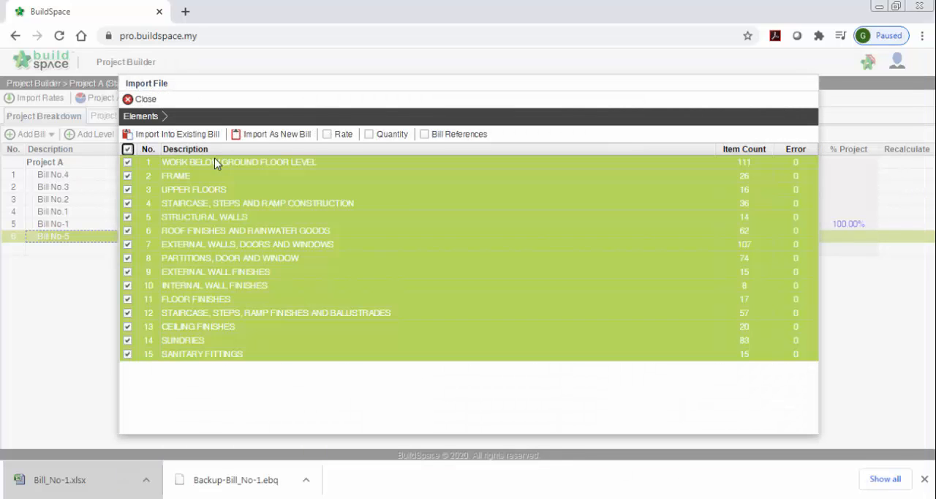
pyautogui.click(340, 136)
pyautogui.click(385, 135)
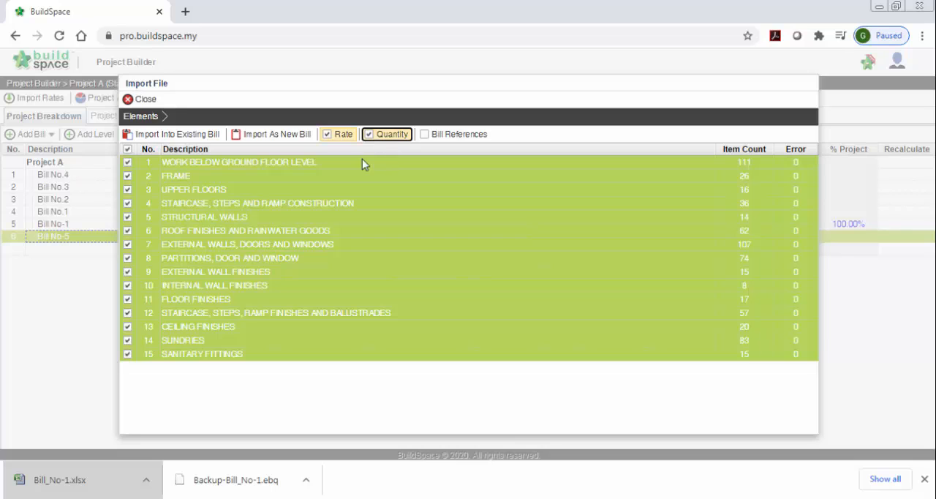
pyautogui.click(181, 139)
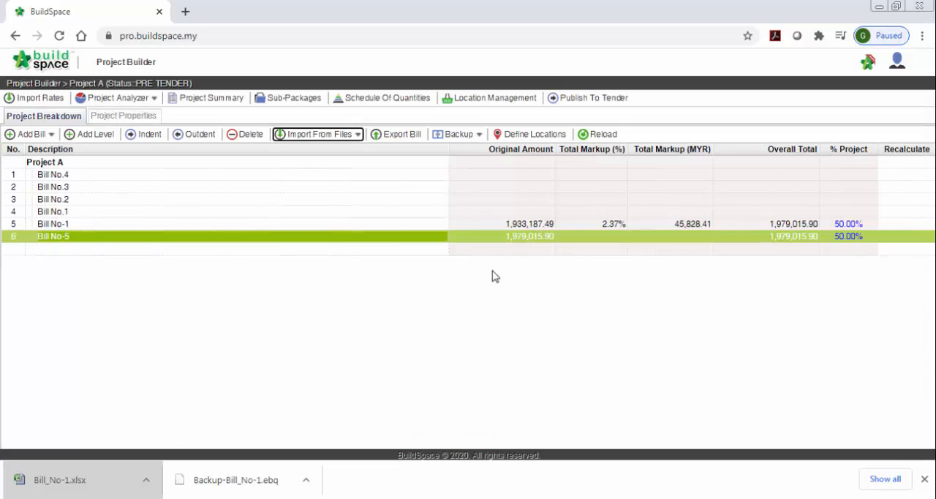
# Step: Open Bill No-5 and examine the imported quantities and rates of the items in the FRAME element
pyautogui.doubleClick(424, 239)
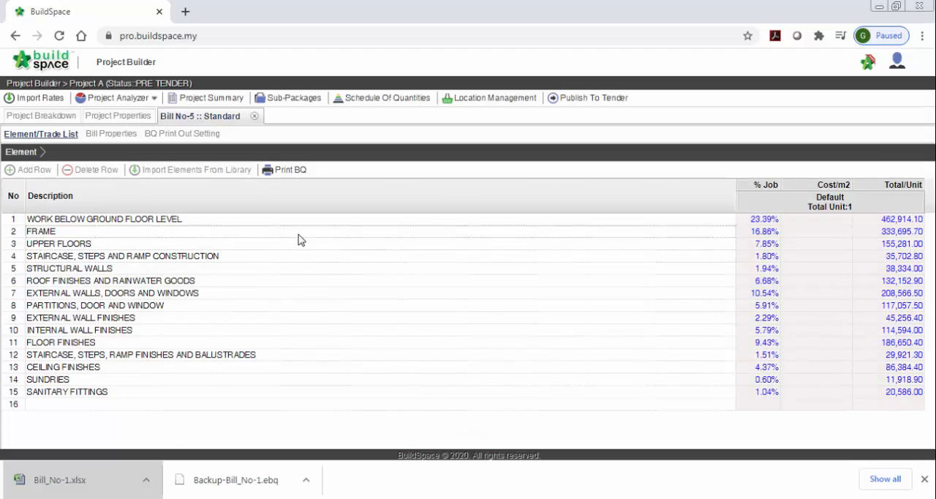
pyautogui.doubleClick(134, 232)
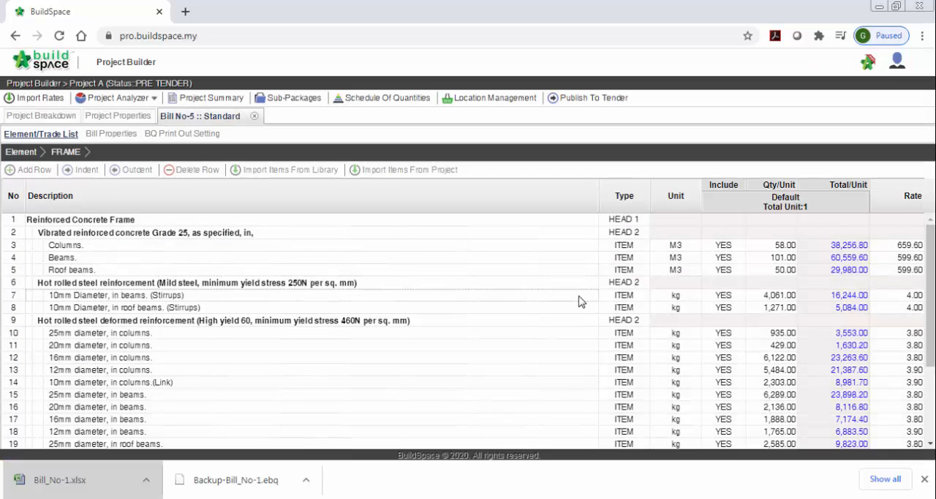
pyautogui.scroll(-3, 579, 300)
pyautogui.scroll(3, 578, 300)
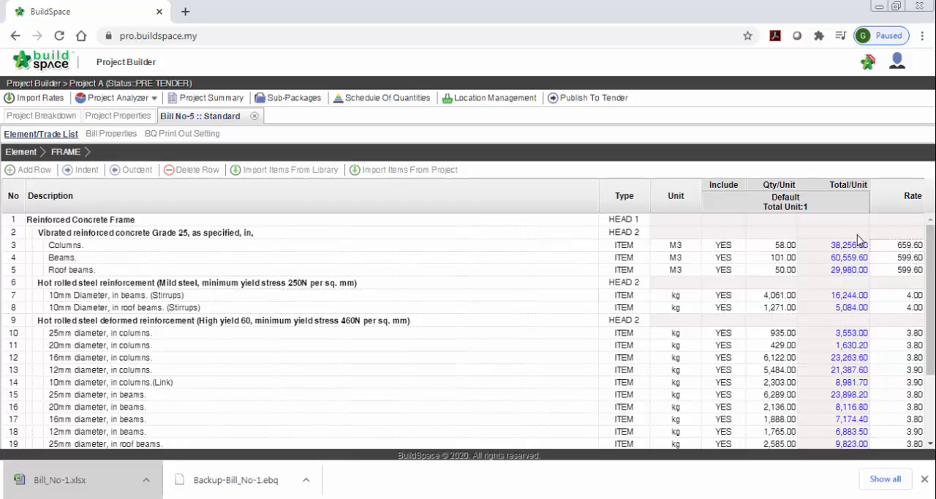
pyautogui.click(901, 257)
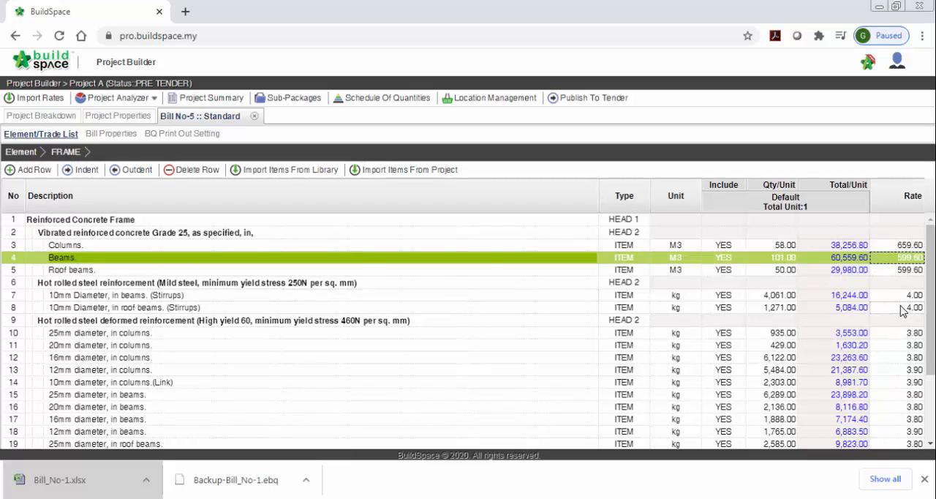
pyautogui.click(904, 307)
pyautogui.click(905, 349)
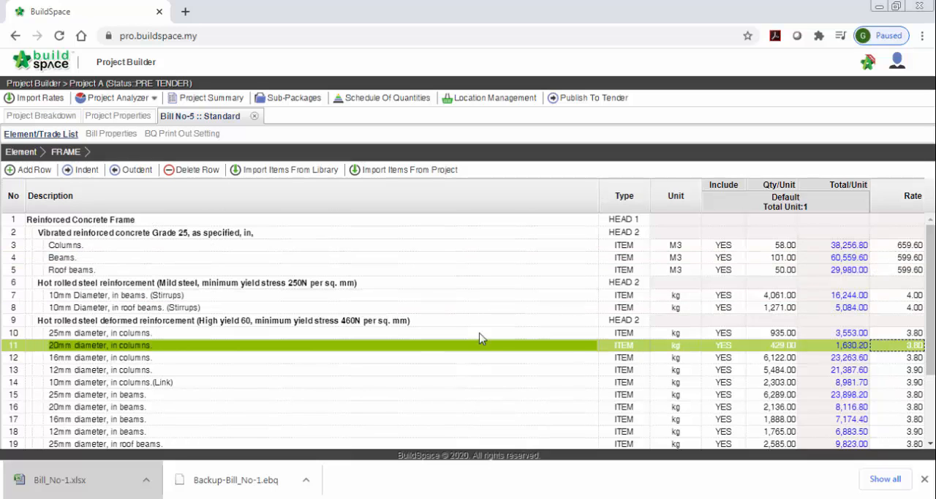
pyautogui.click(490, 310)
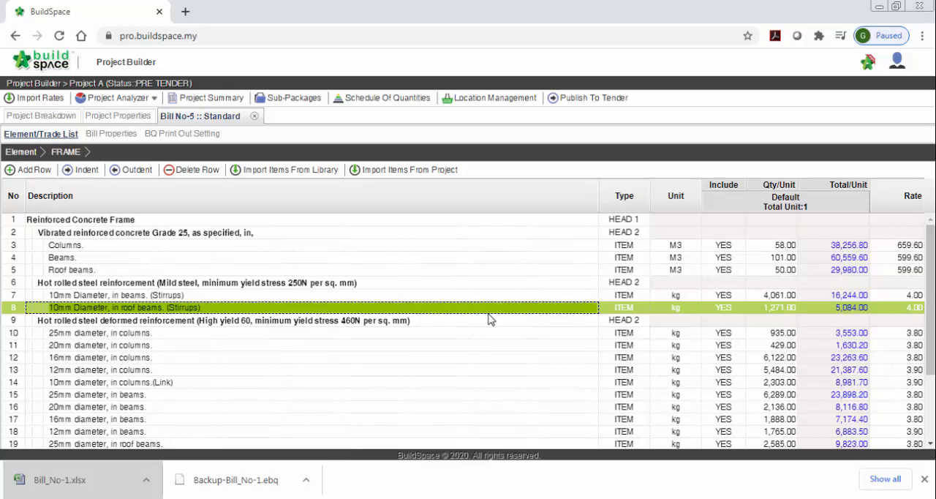